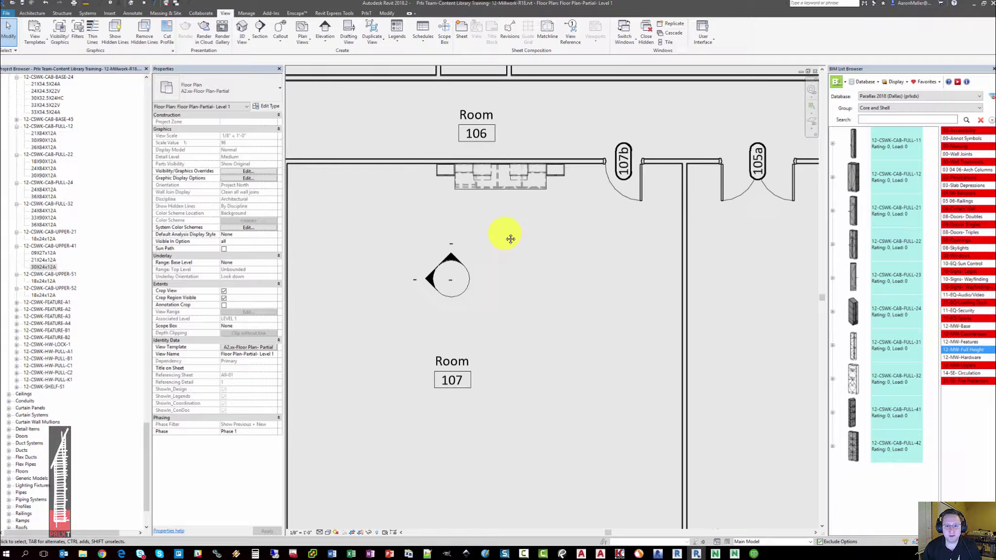
Go to Elevation 1 - a from the floor plan's elevation marker and zoom to the millwork cabinet run.
scroll(485, 259, up, 2)
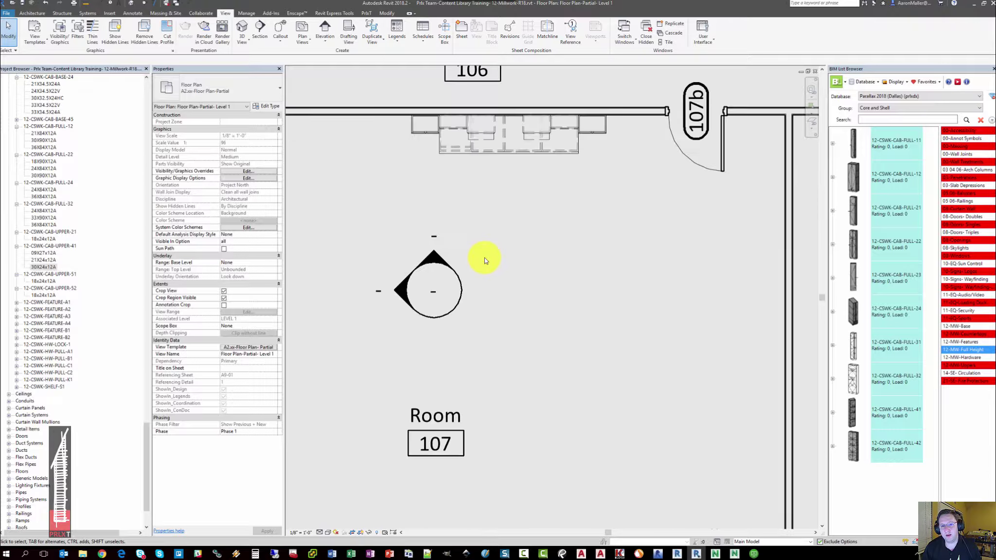
right_click(436, 250)
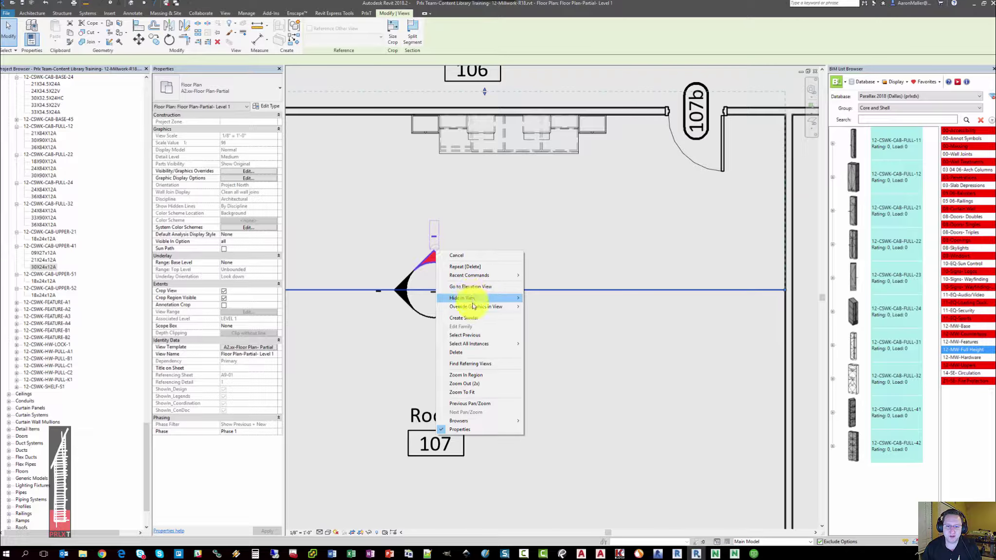
click(472, 287)
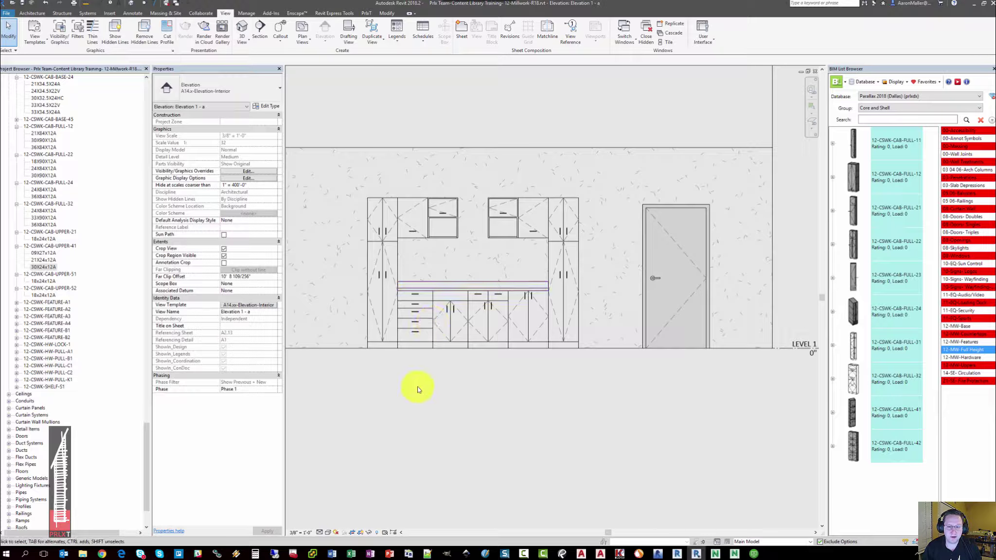
scroll(416, 383, up, 4)
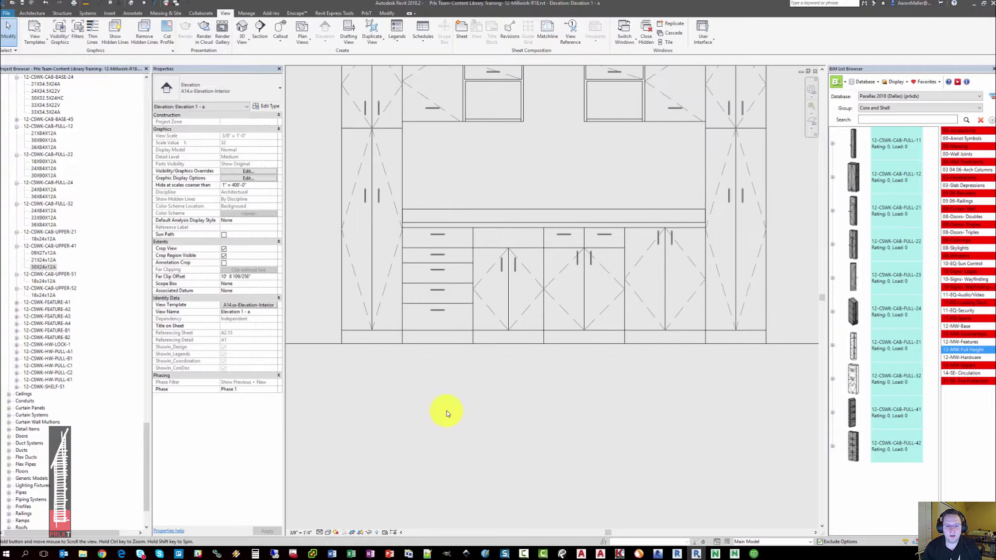
click(457, 285)
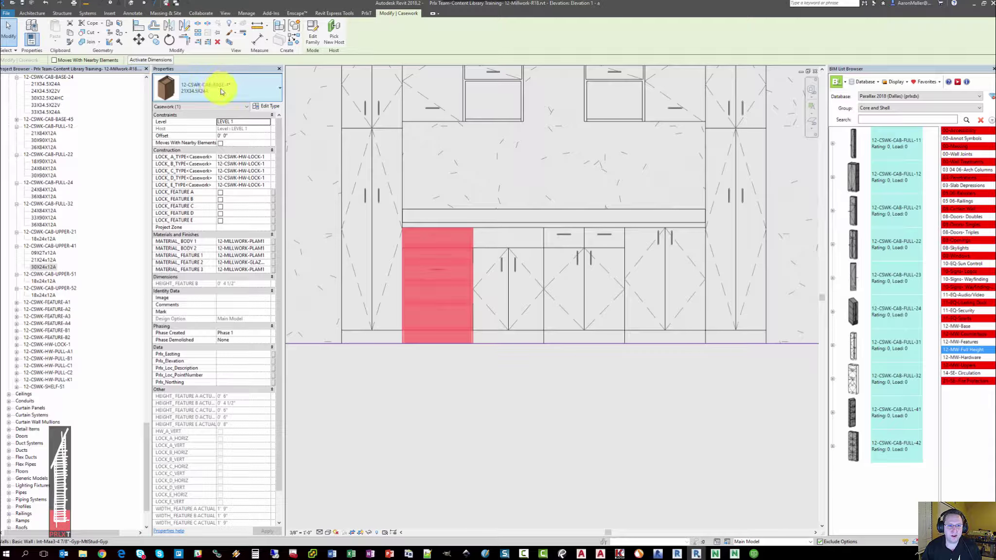
click(460, 371)
scroll(467, 380, down, 4)
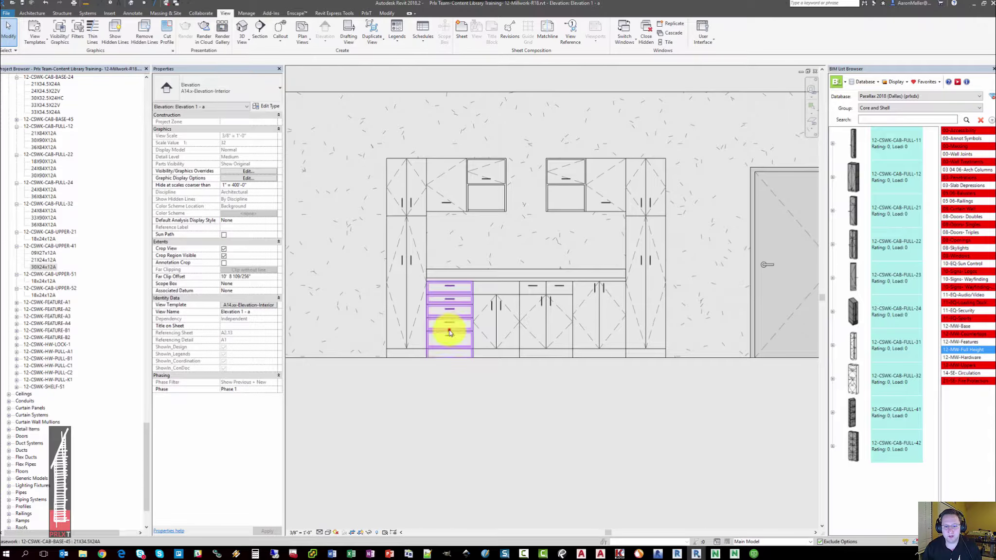
Isolate the drawer base cabinet in the elevation and centre it in the view.
click(447, 329)
click(376, 532)
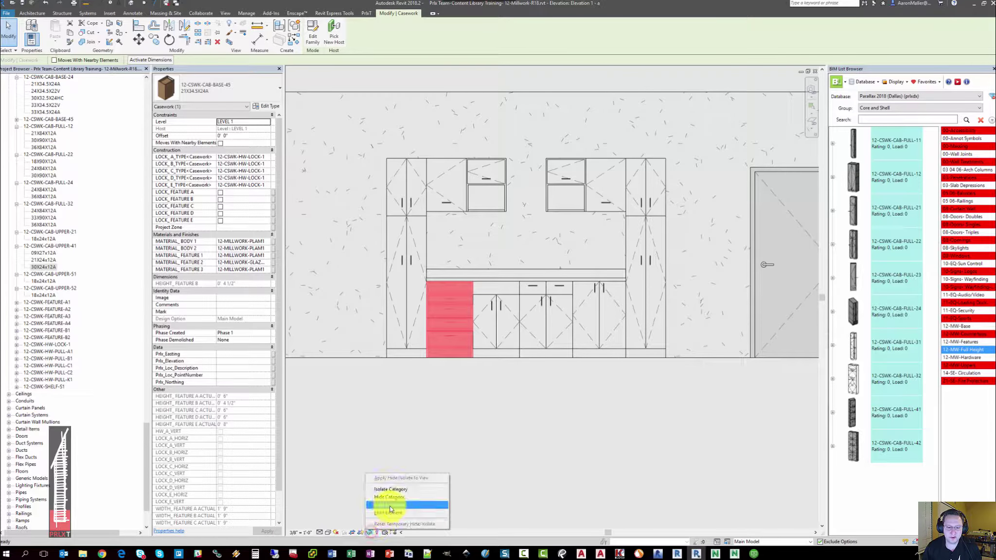
click(390, 505)
click(485, 415)
scroll(467, 404, up, 3)
middle_drag(469, 419, 483, 439)
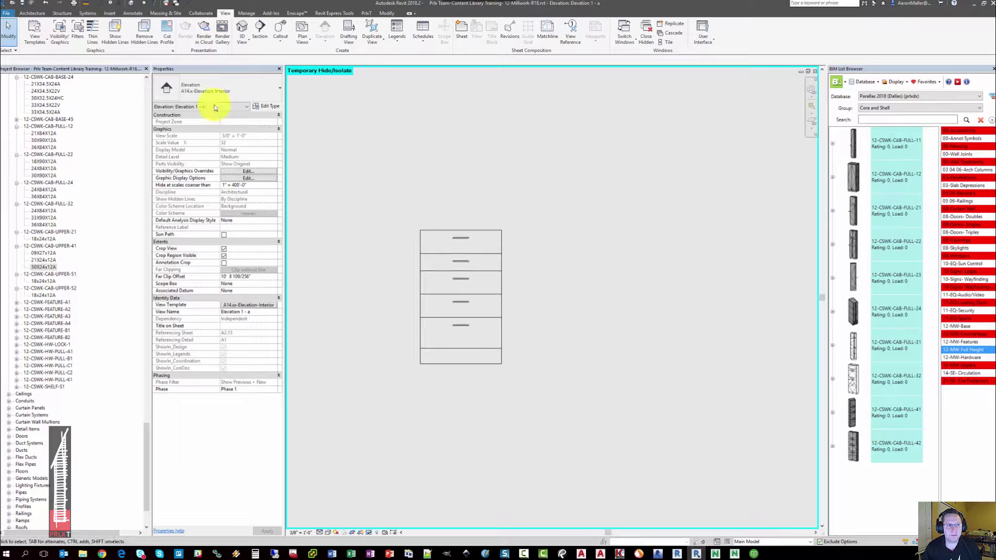
Dimension the drawer fronts (6", 4 1/2", 6", 8", 4") with aligned dimensions, moving crowded text onto leaders.
click(132, 13)
click(30, 27)
click(494, 231)
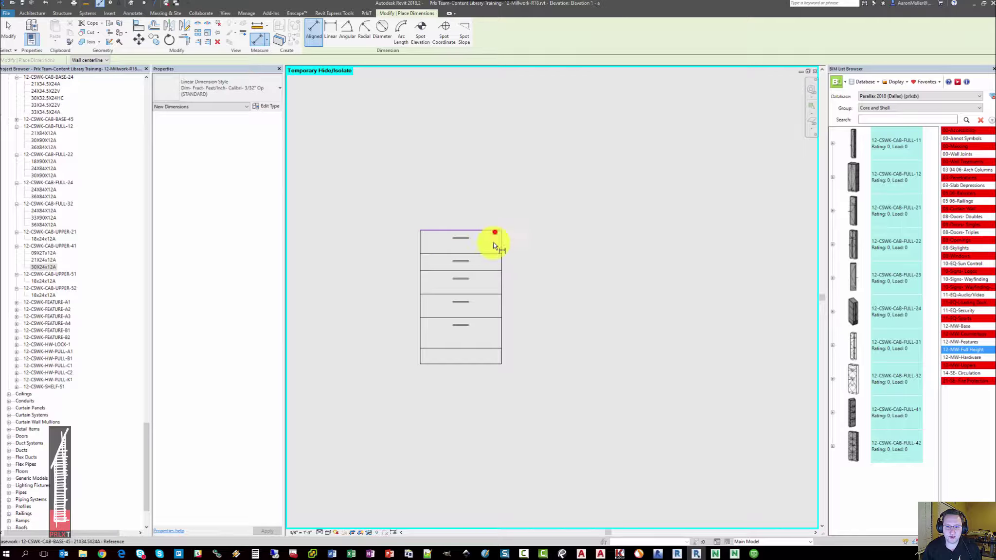
click(490, 254)
click(493, 271)
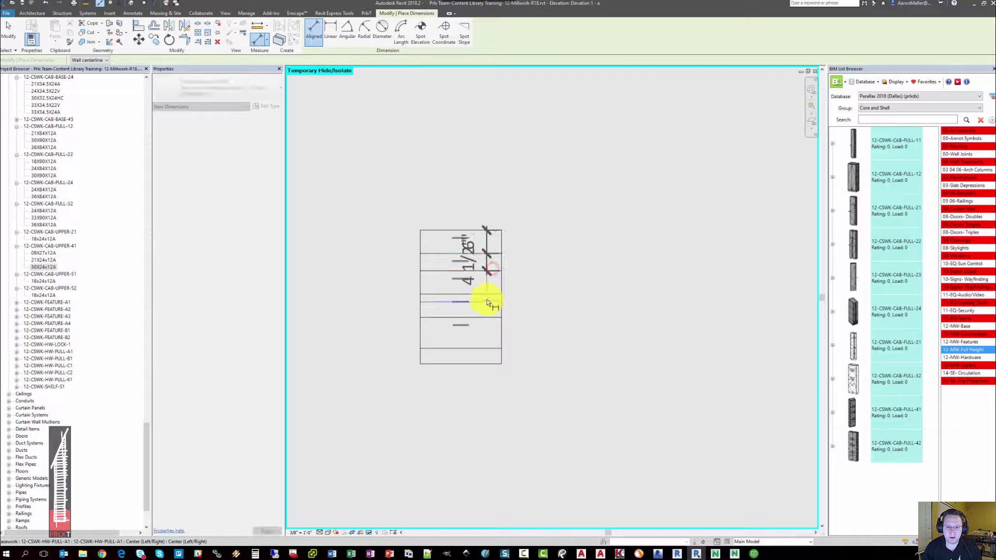
click(489, 296)
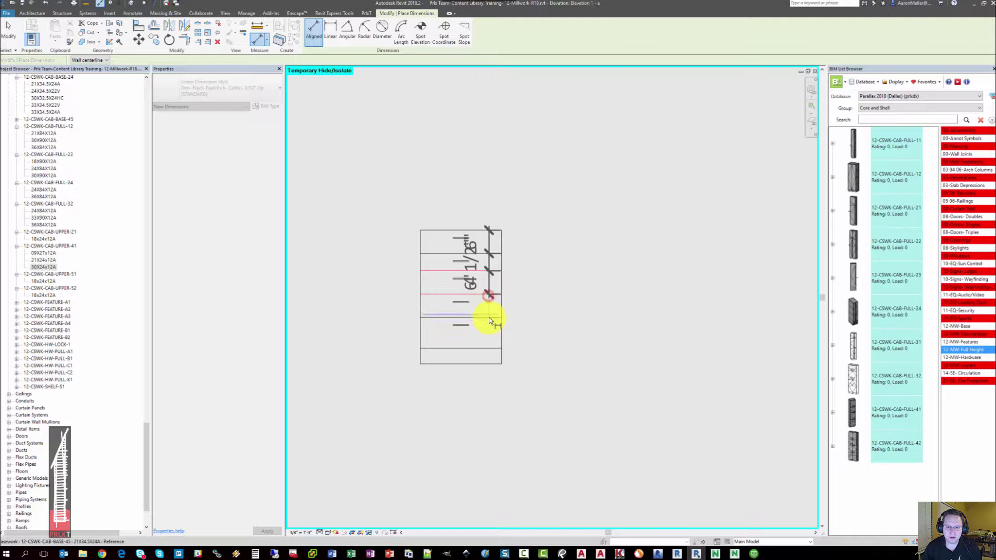
click(482, 344)
click(483, 349)
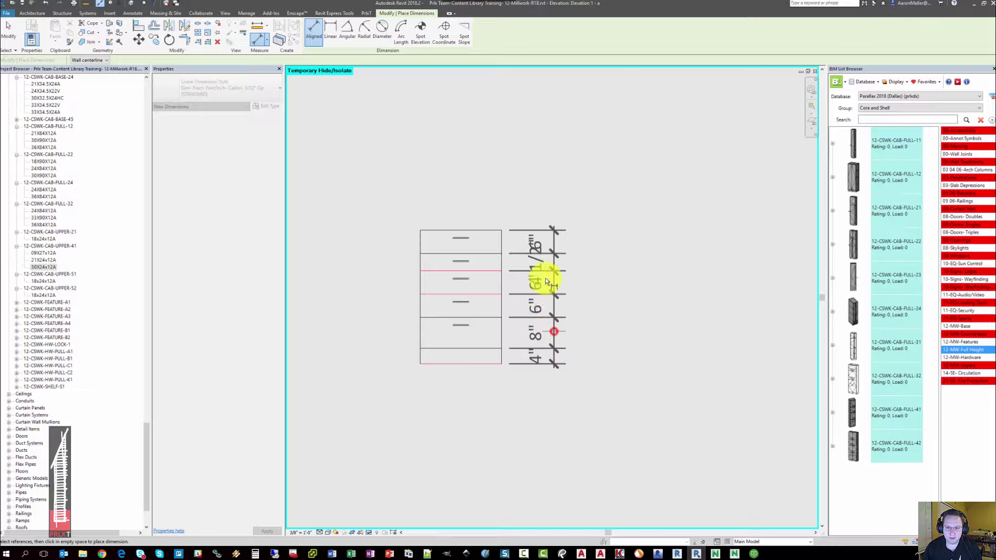
click(545, 274)
drag(543, 251, 546, 207)
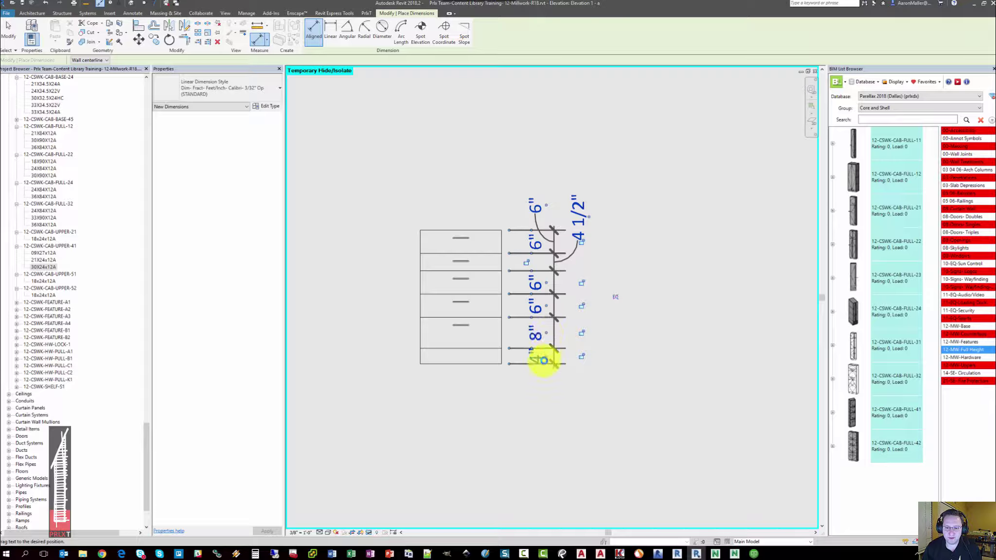
drag(544, 360, 581, 389)
drag(541, 335, 602, 383)
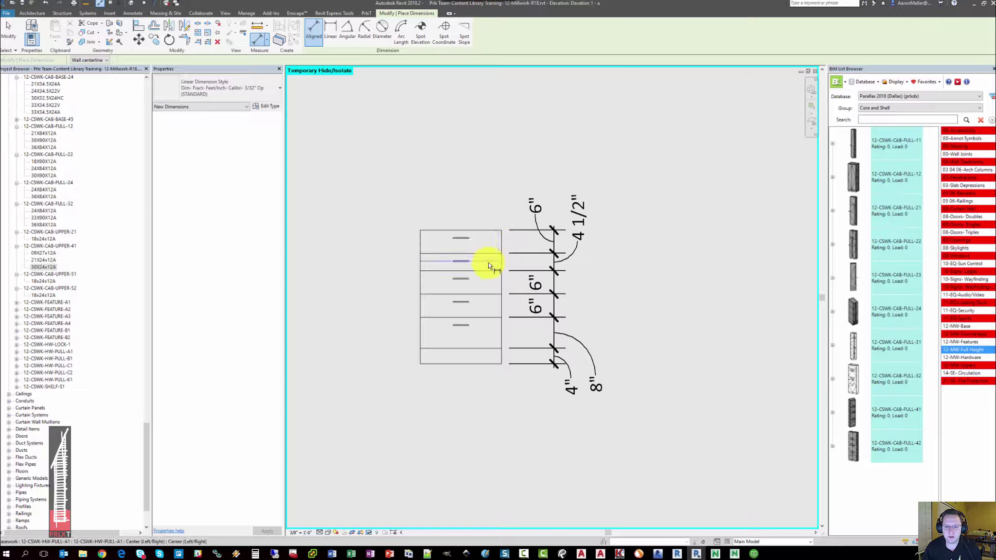
click(489, 262)
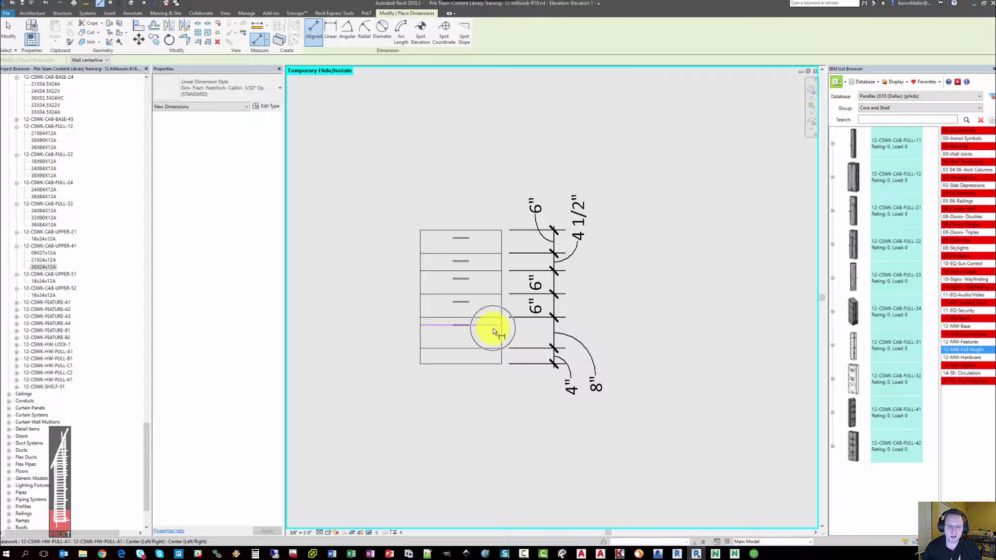
Add an overall 2'-10 1/2" height dimension from the cabinet's top to bottom edge.
middle_drag(463, 338, 498, 312)
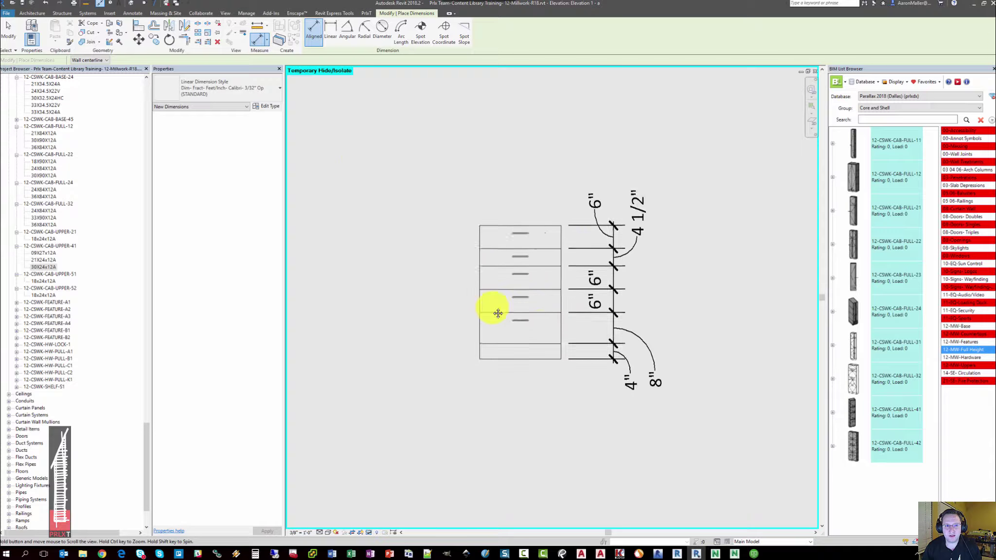
click(312, 33)
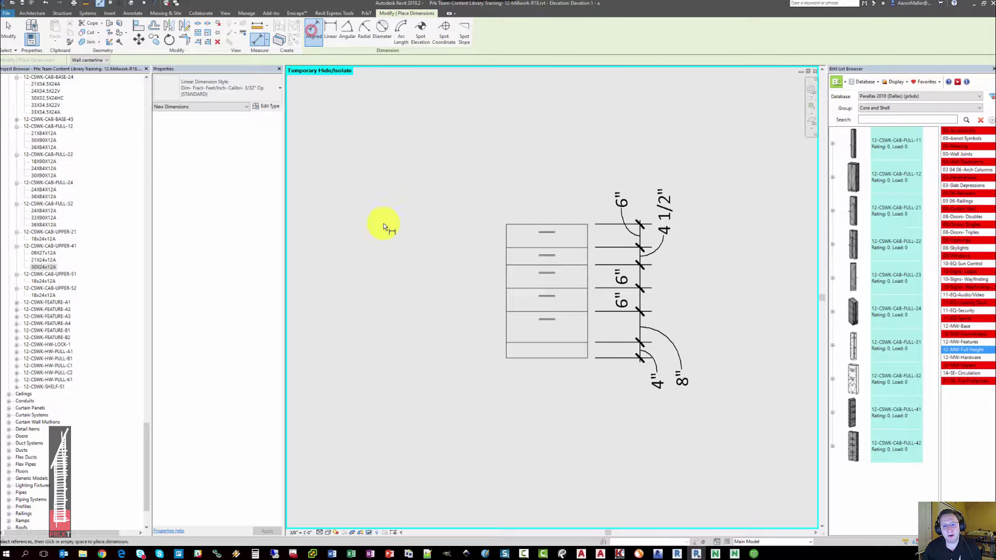
click(514, 225)
click(514, 357)
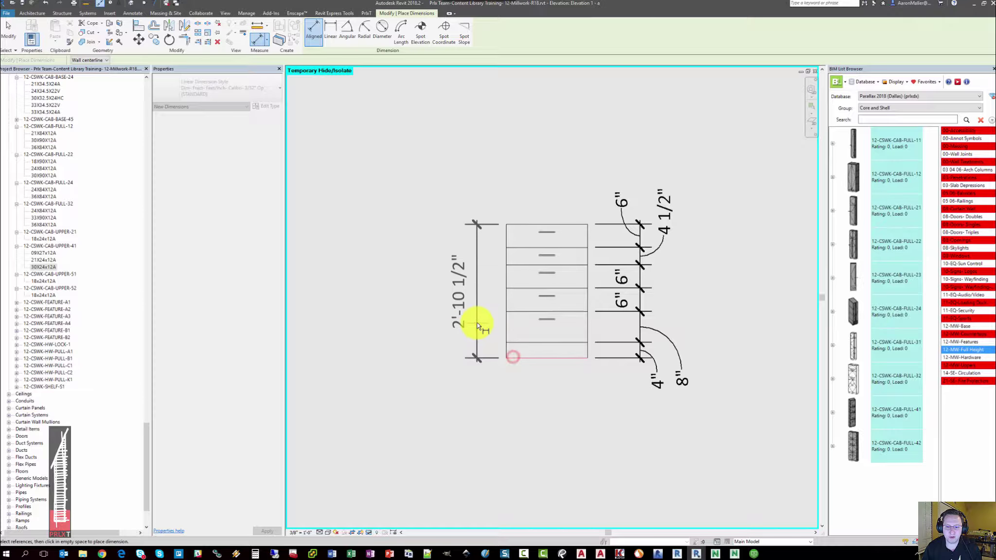
click(477, 324)
Finish dimensioning and recentre the dimensioned cabinet in the view.
key(Escape)
key(Escape)
scroll(494, 402, up, 1)
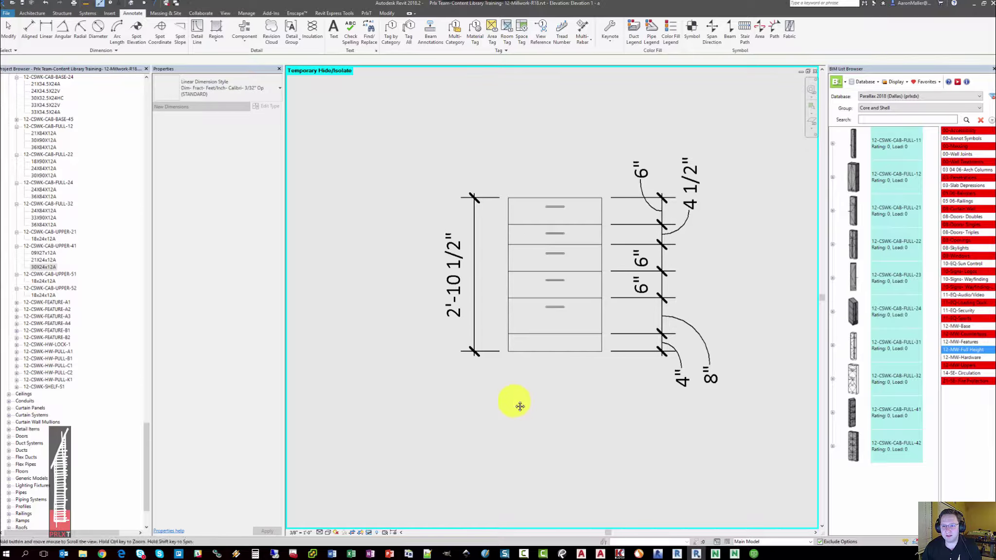
middle_drag(520, 407, 571, 391)
key(Escape)
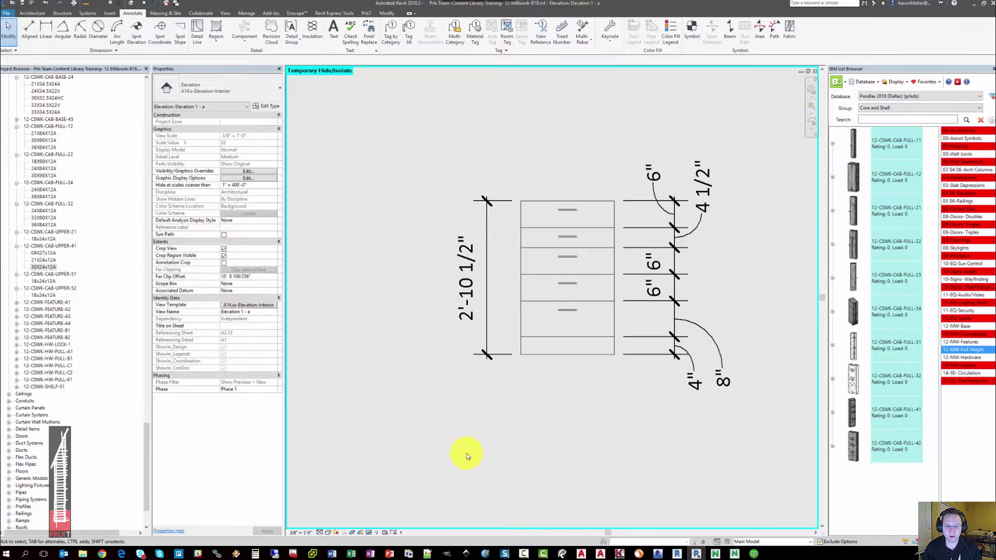
middle_drag(466, 453, 555, 424)
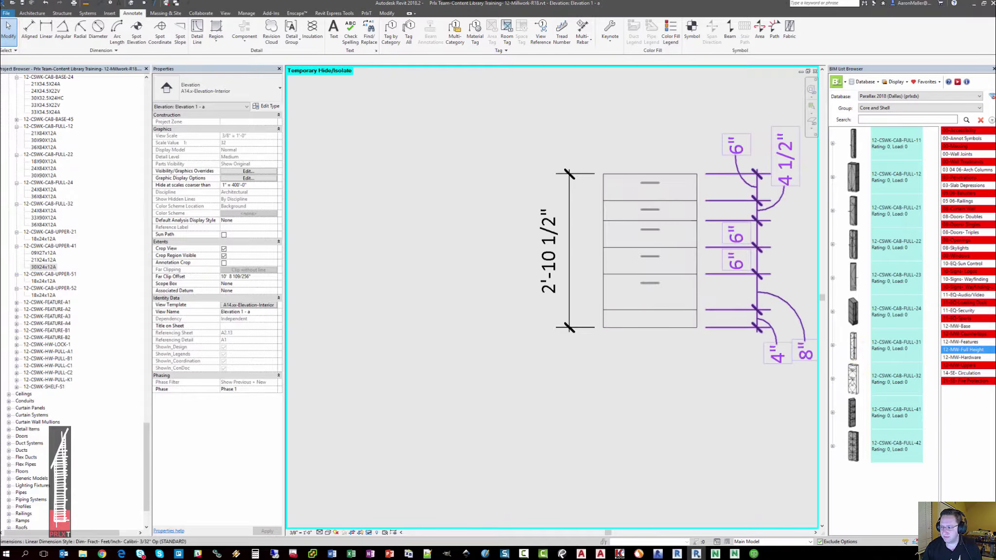
Open Type Properties for the 21X34.5X24A type and check its HEIGHT_FEATURE A and E values.
click(801, 381)
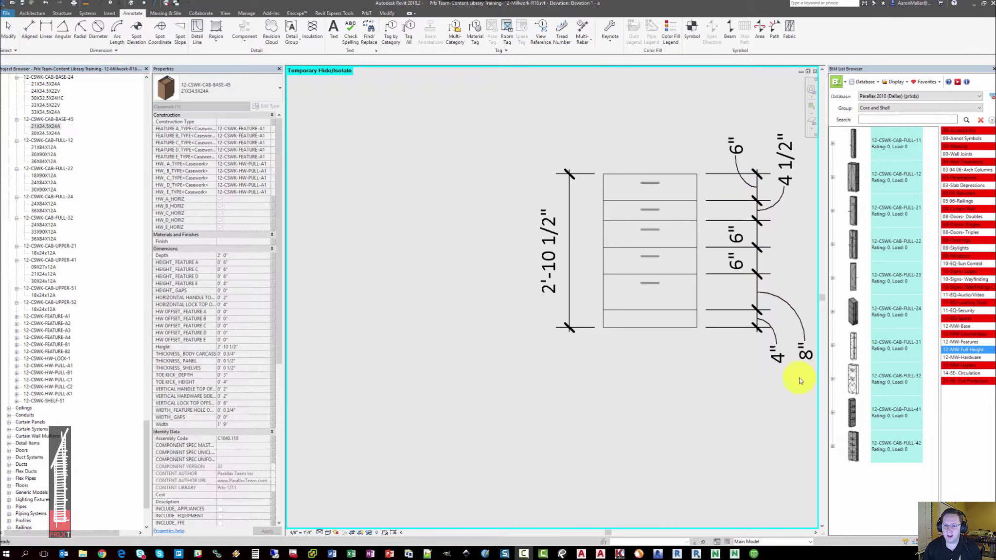
double_click(40, 127)
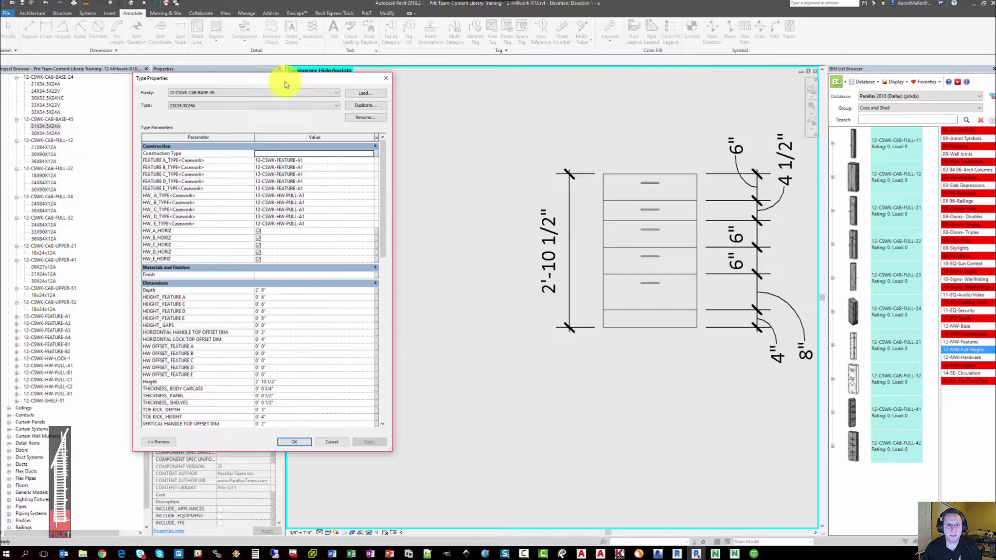
click(284, 79)
drag(320, 87, 390, 66)
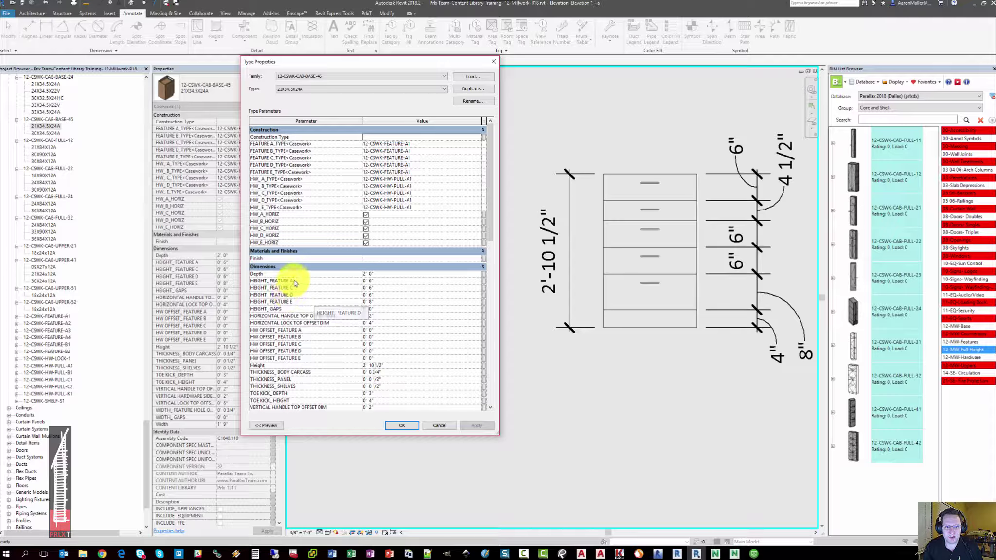
click(381, 281)
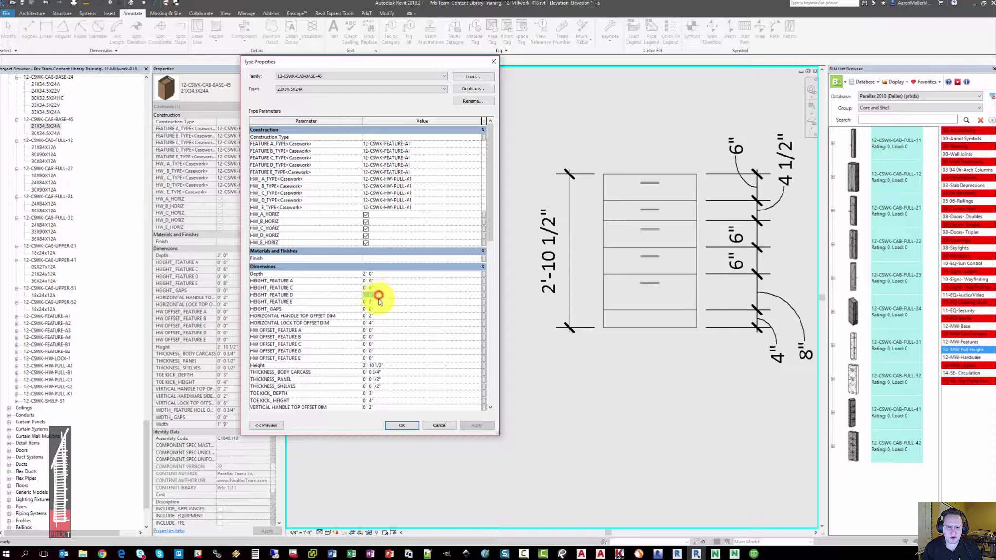
click(379, 302)
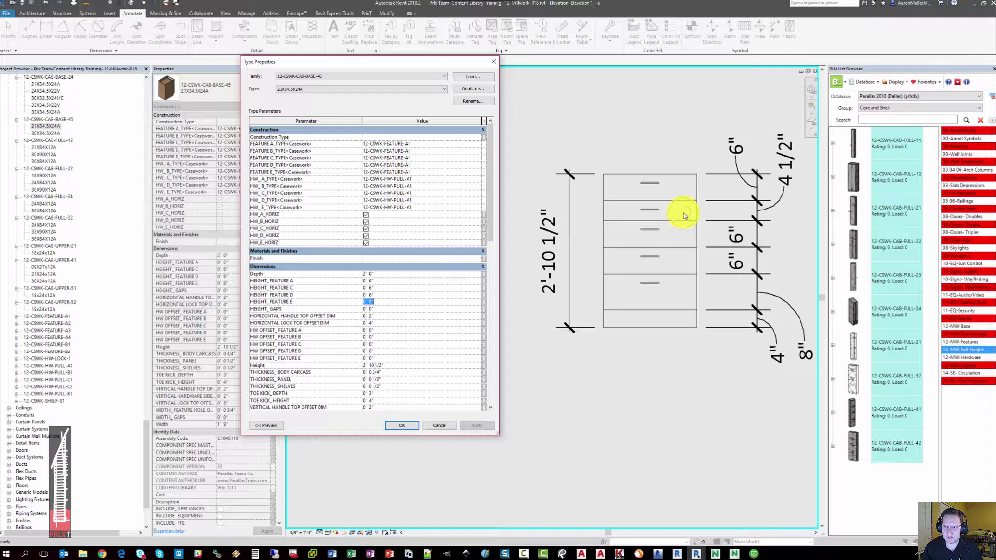
drag(495, 219, 481, 385)
drag(383, 389, 294, 402)
drag(489, 341, 516, 243)
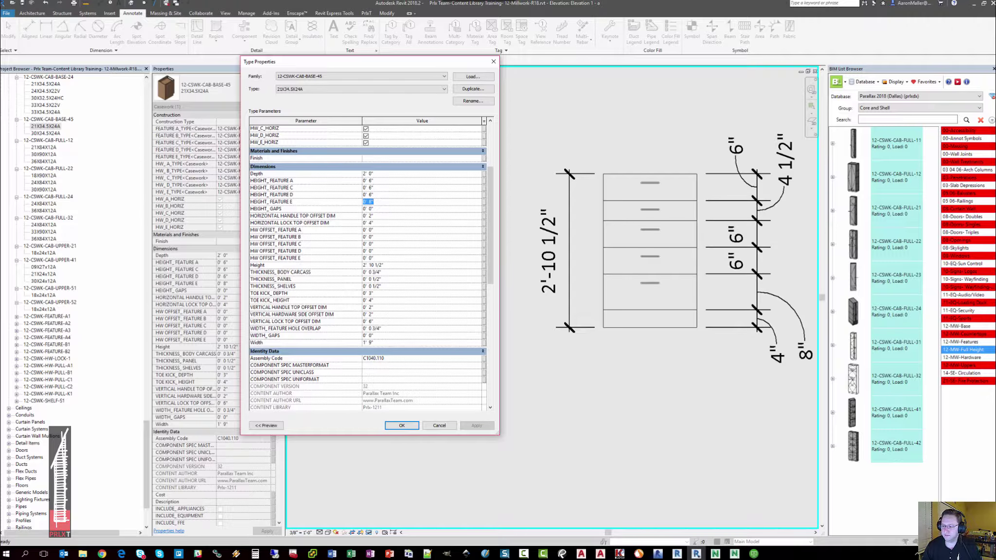
scroll(370, 243, up, 5)
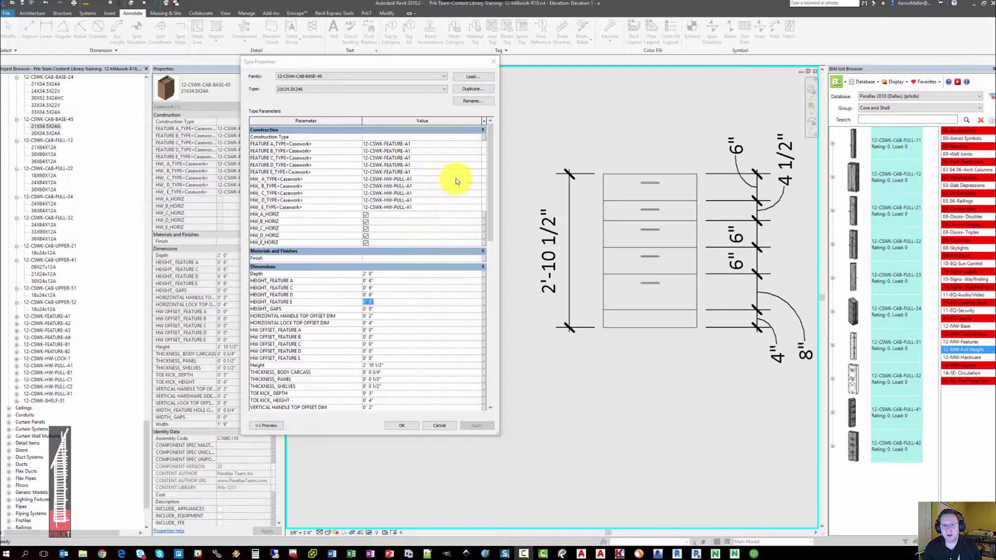
Inspect the 21X34.5X24A type name and its Depth value in Type Properties.
click(291, 91)
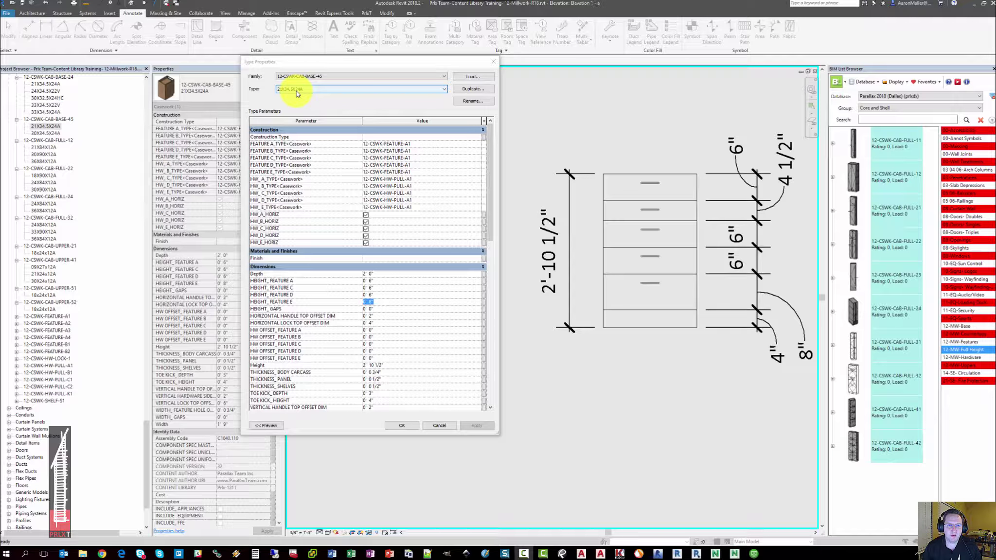
drag(297, 91, 302, 92)
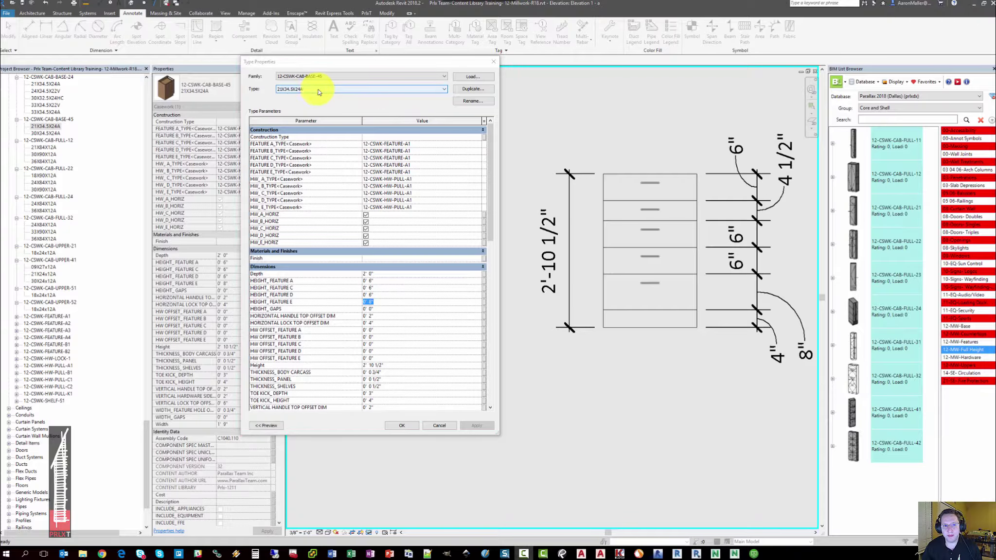
click(317, 91)
click(318, 87)
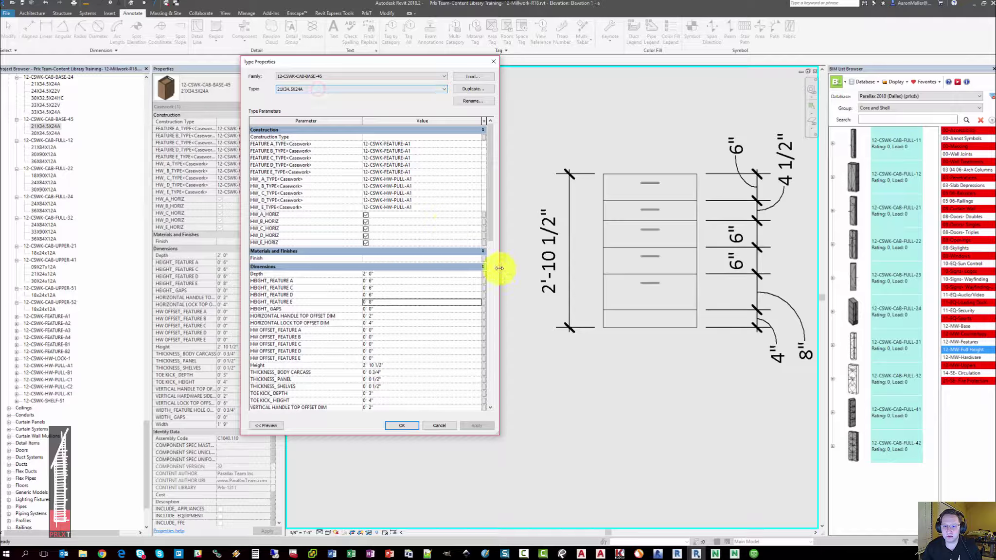
drag(490, 223, 489, 244)
drag(303, 91, 277, 91)
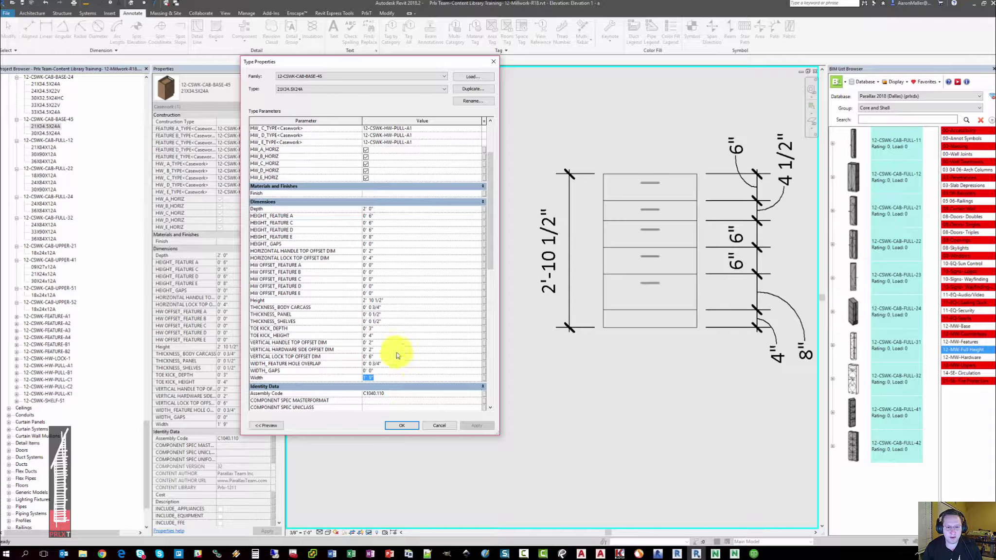
click(380, 210)
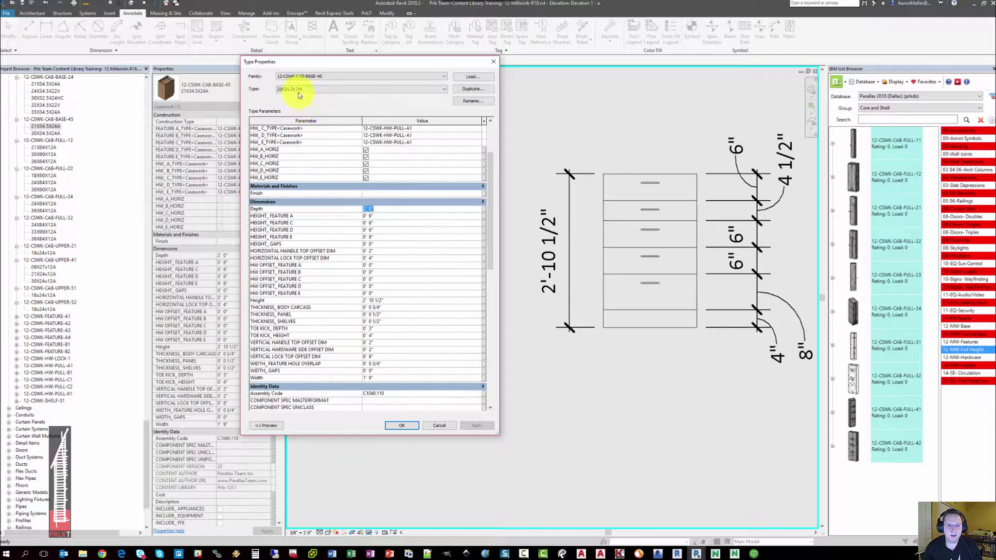
Cancel Type Properties and reset the temporary isolation to show the whole elevation.
click(443, 425)
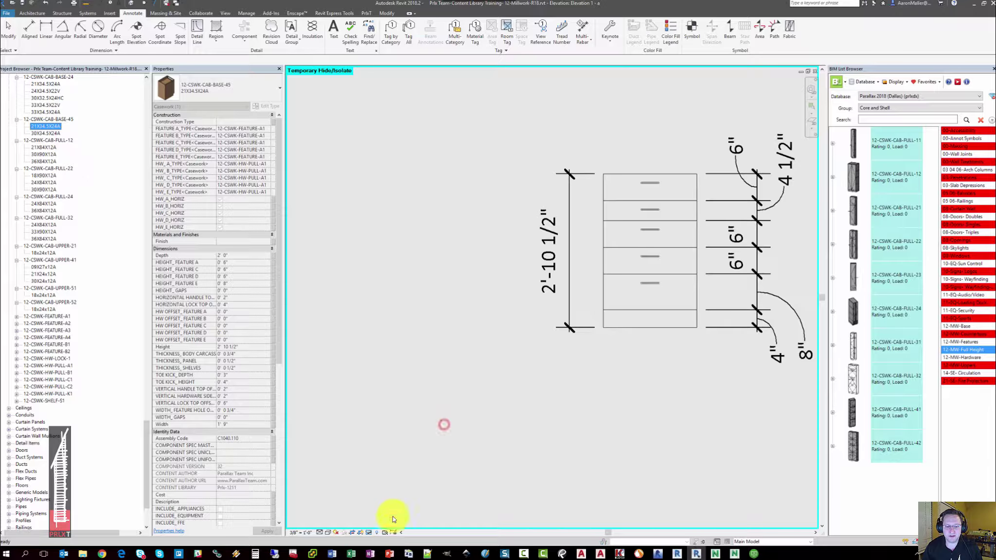
click(370, 534)
click(376, 521)
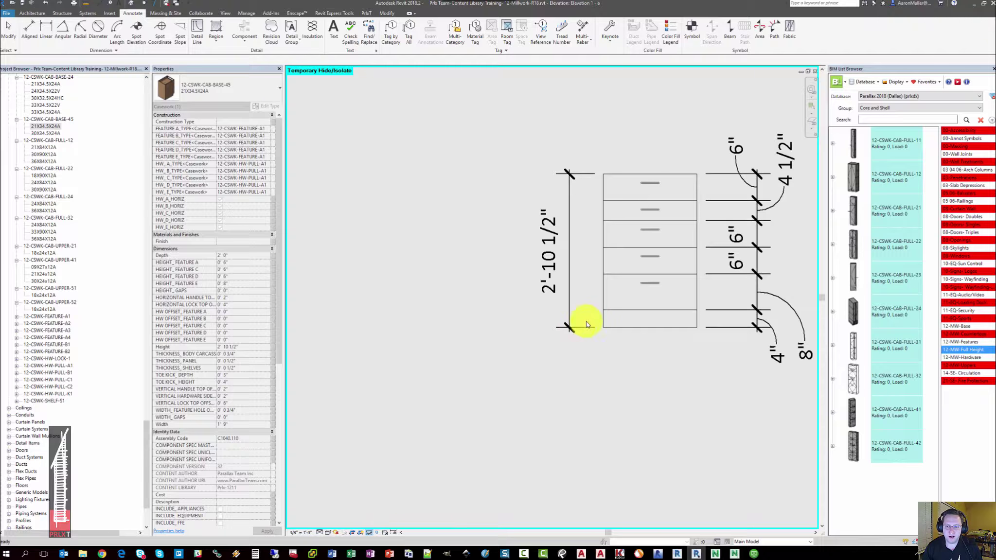
Copy the drawer base cabinet 4'-0" to the left using CO.
click(625, 250)
key(c)
key(o)
click(625, 239)
click(411, 241)
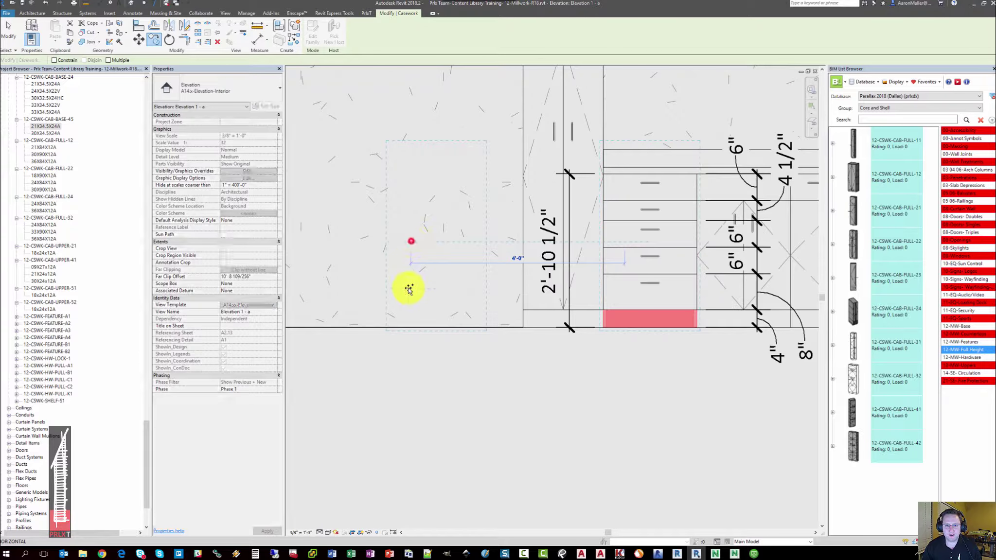
click(410, 271)
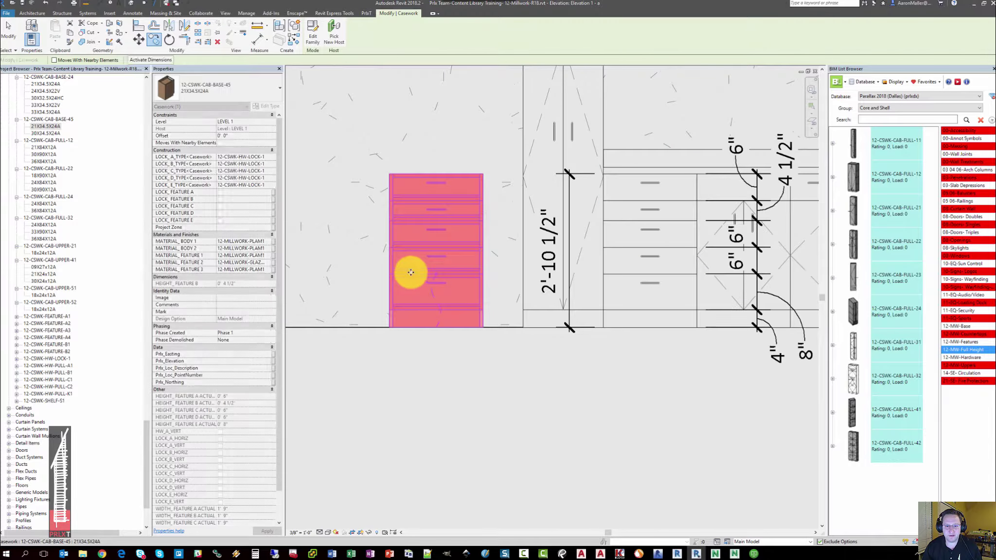
key(Escape)
Copy that new cabinet again to place a second copy further left.
click(412, 247)
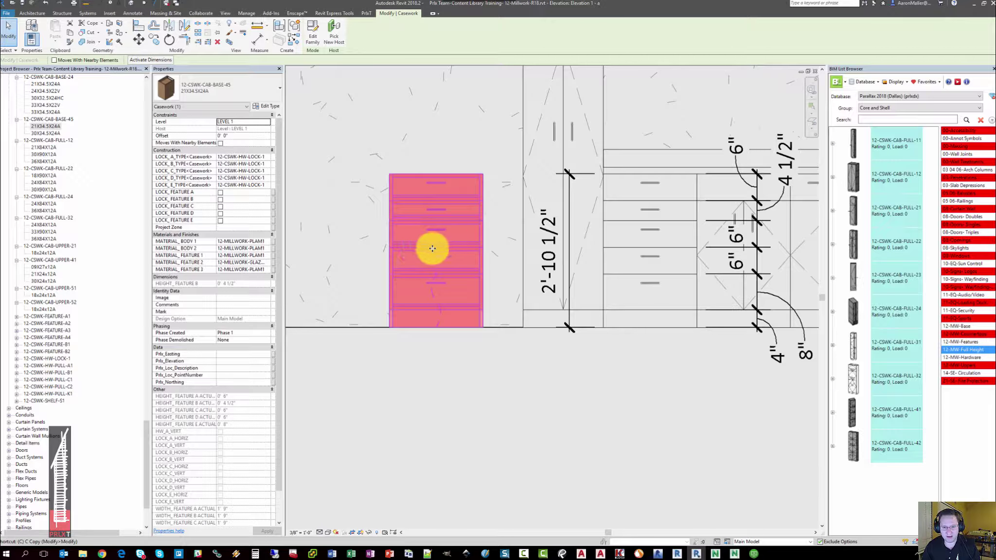
key(c)
key(o)
click(483, 242)
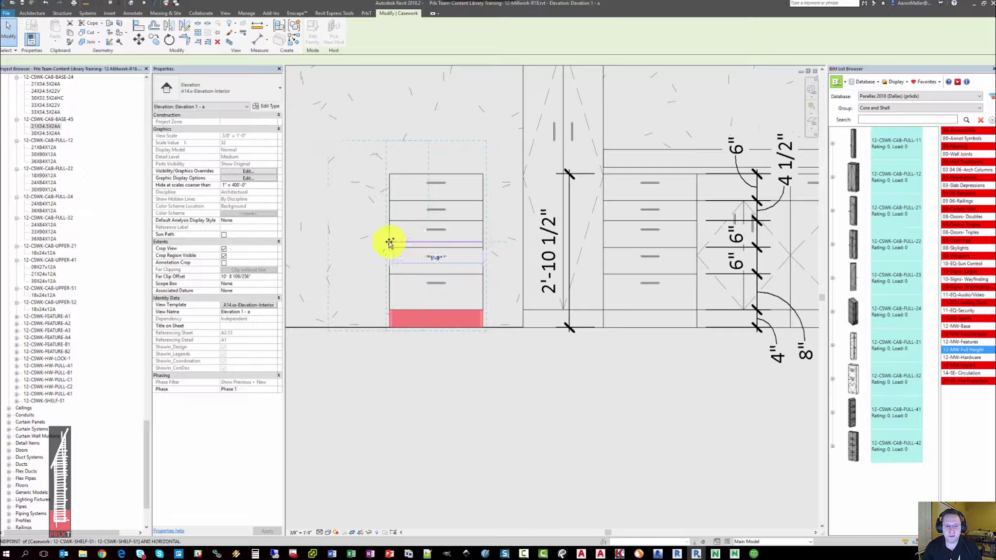
click(358, 281)
key(Escape)
click(356, 222)
Duplicate the leftmost cabinet's type as 21X34.5X24B and adjust its HEIGHT_FEATURE A value.
click(263, 105)
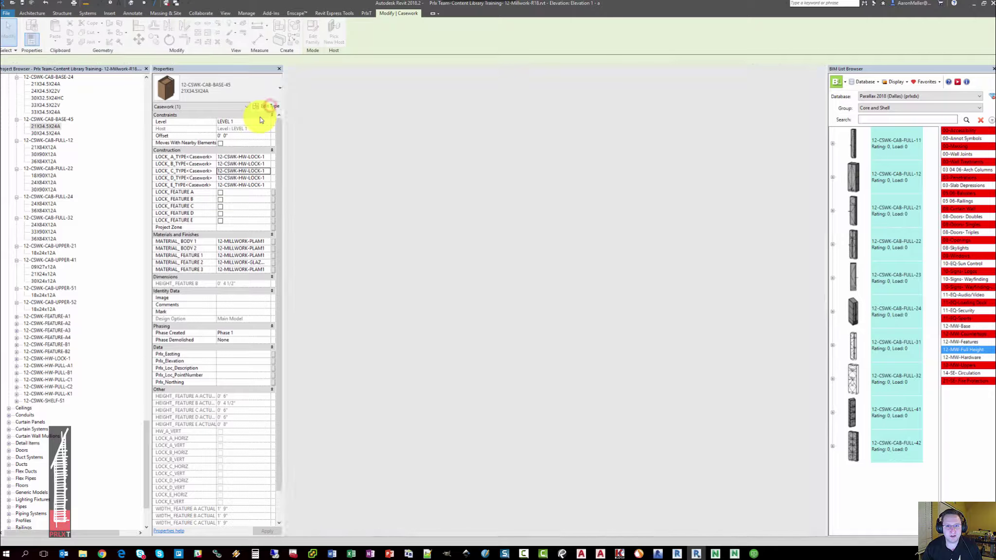
click(487, 89)
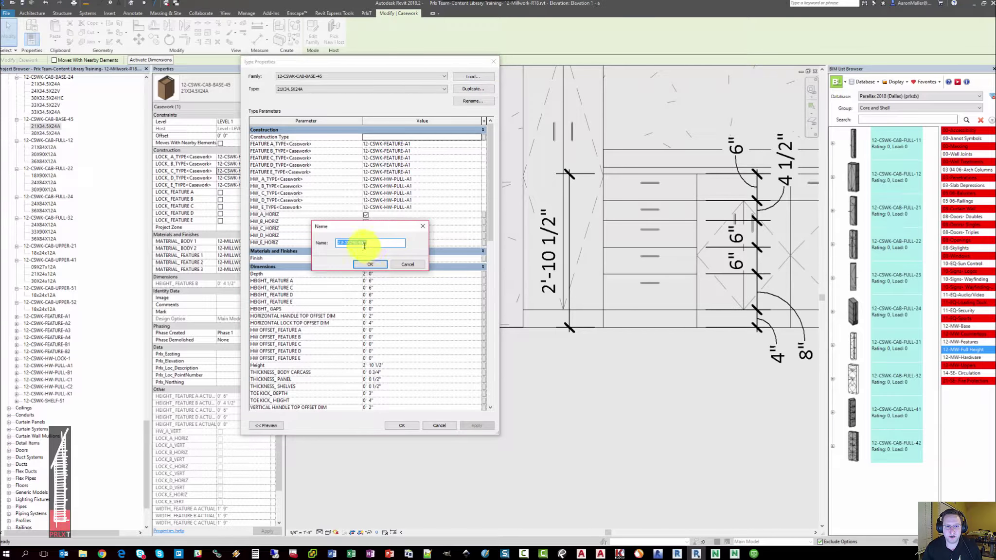
click(370, 264)
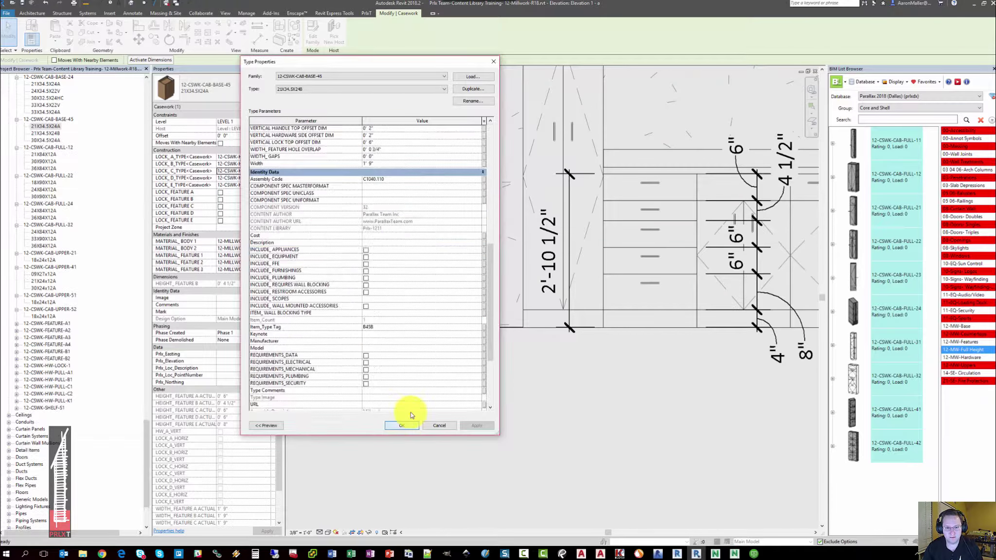
key(Return)
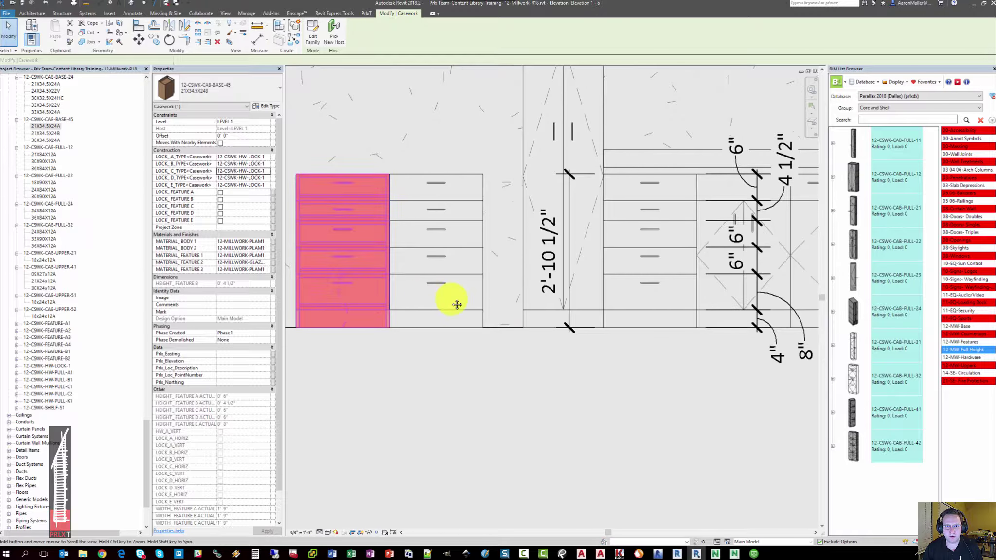
middle_drag(238, 222, 336, 229)
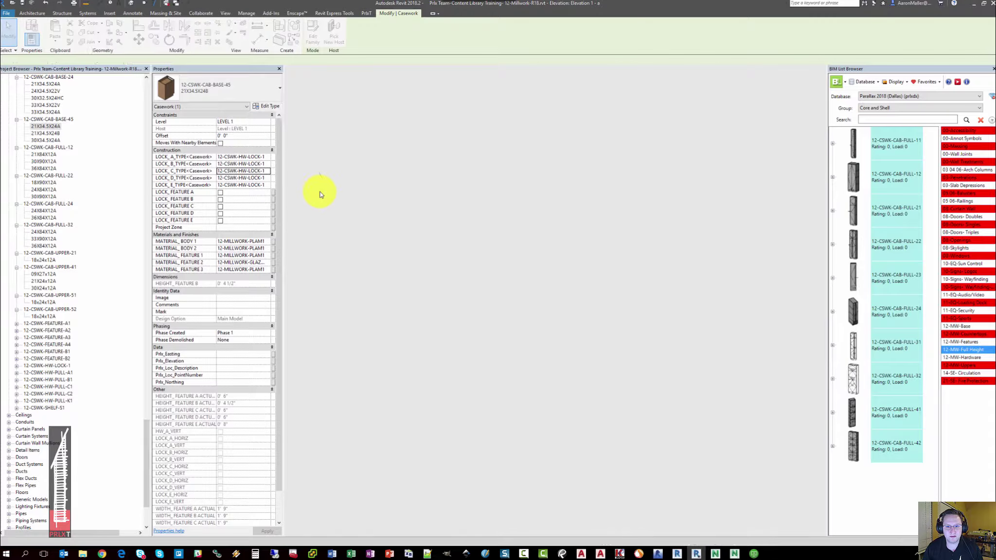
drag(405, 62, 202, 90)
click(221, 301)
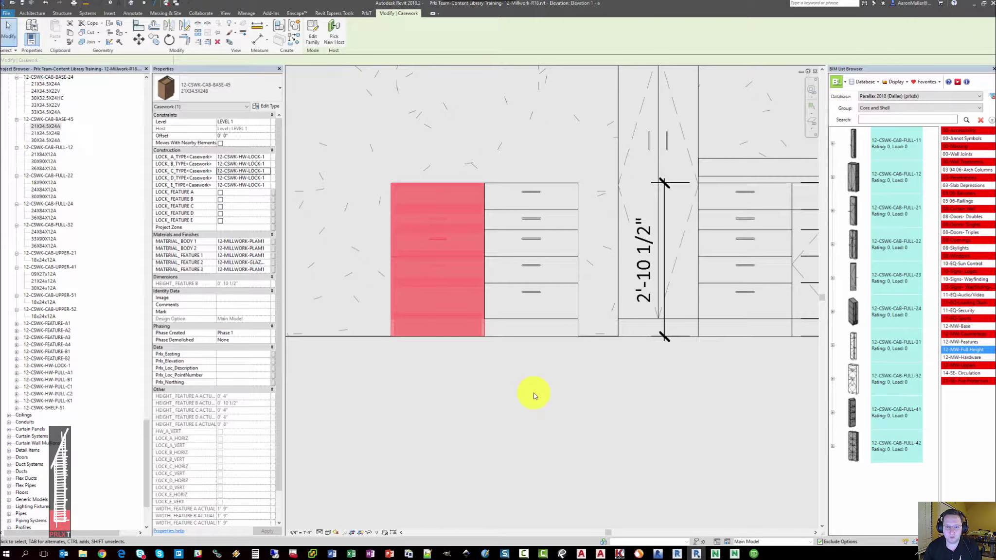
click(533, 393)
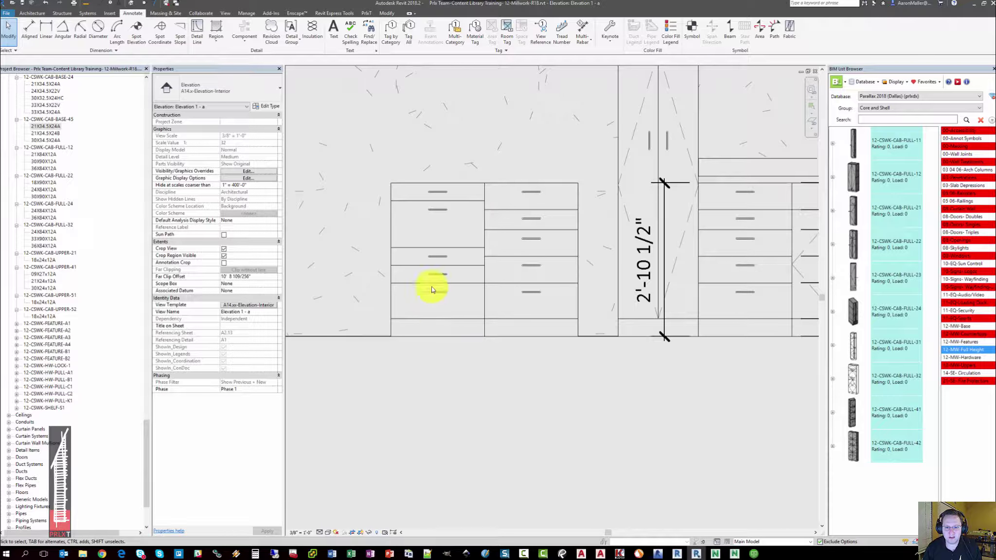
Tag the leftmost cabinet by category as B45B 21/34.5/24, with a leader dropping the tag below it.
click(434, 269)
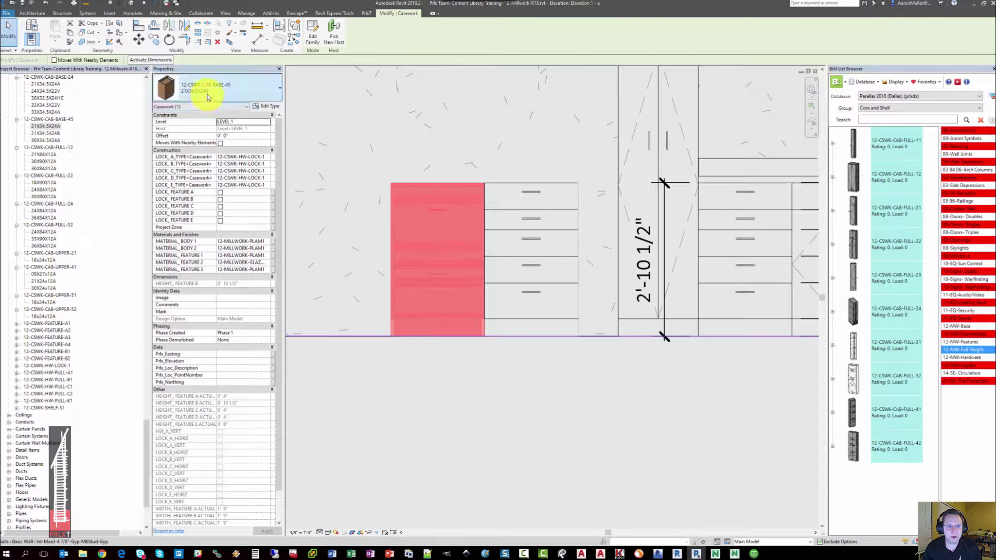
click(493, 196)
click(460, 201)
key(Escape)
scroll(437, 263, down, 3)
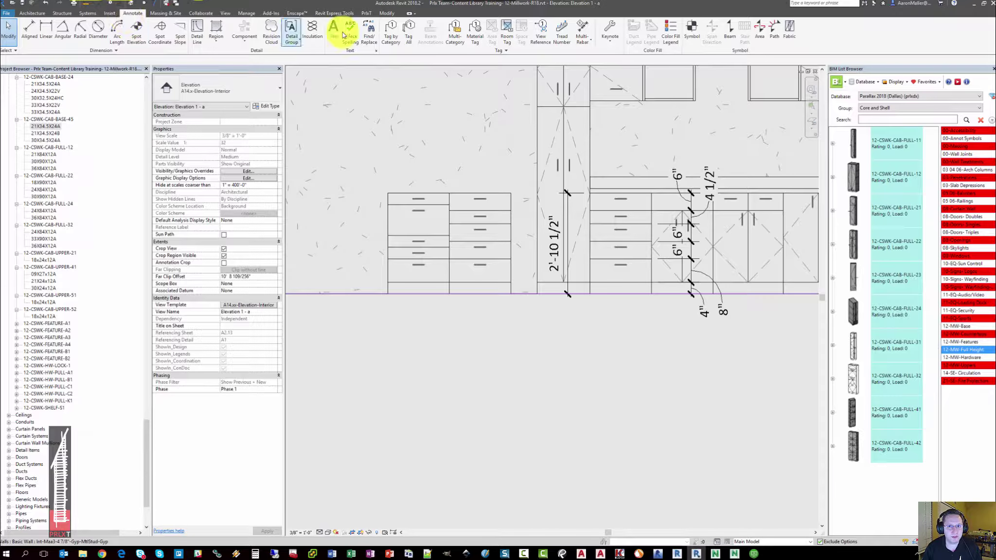
click(391, 29)
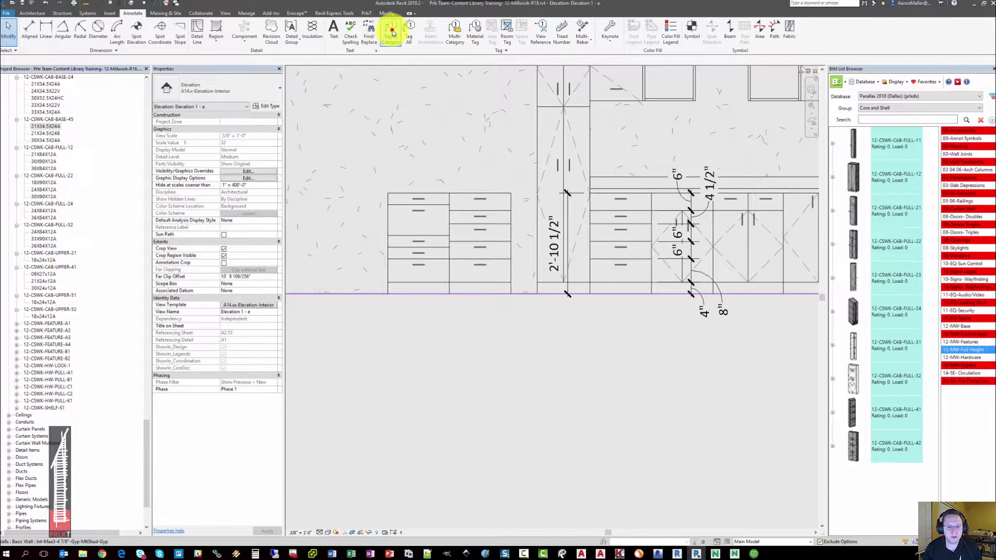
click(428, 287)
key(Escape)
click(223, 122)
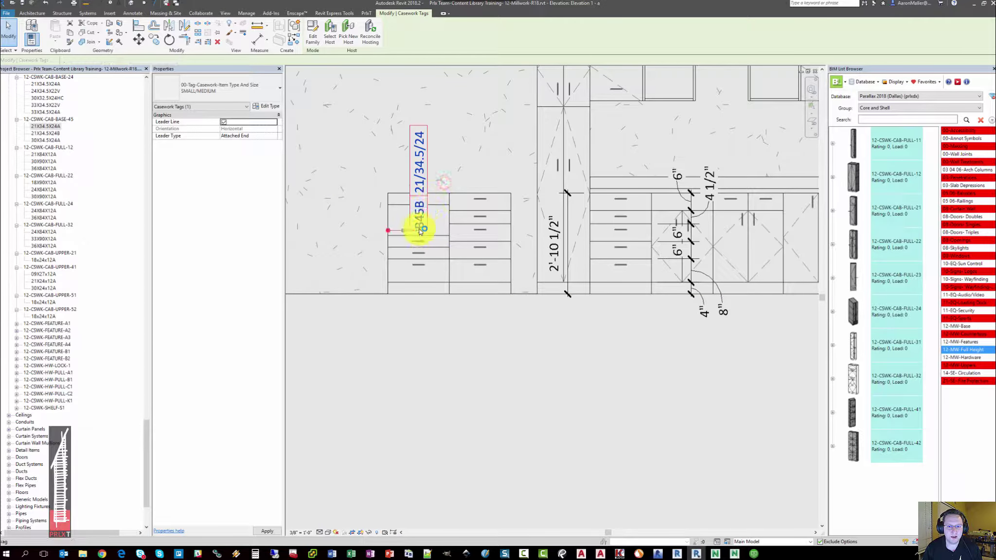
drag(418, 223, 420, 414)
click(566, 401)
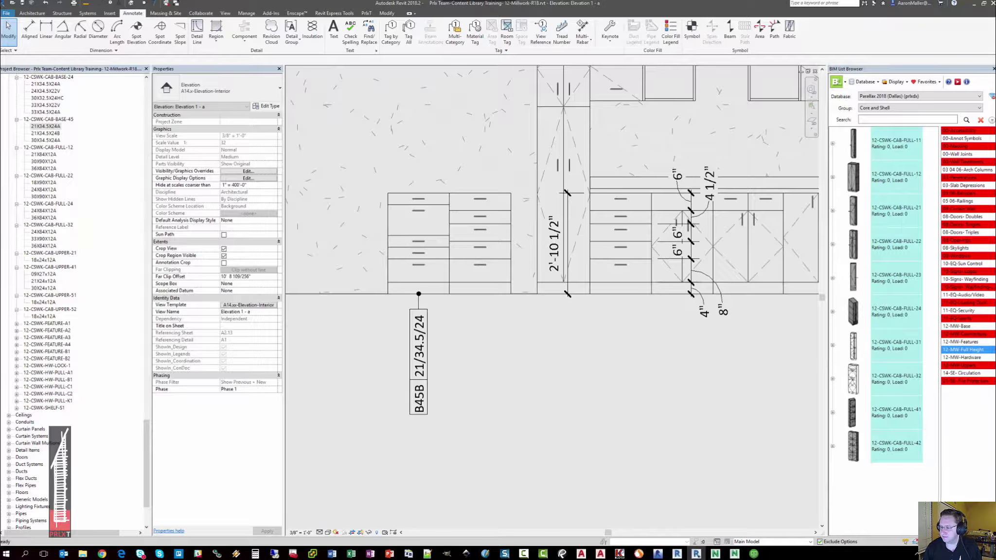
scroll(489, 243, up, 4)
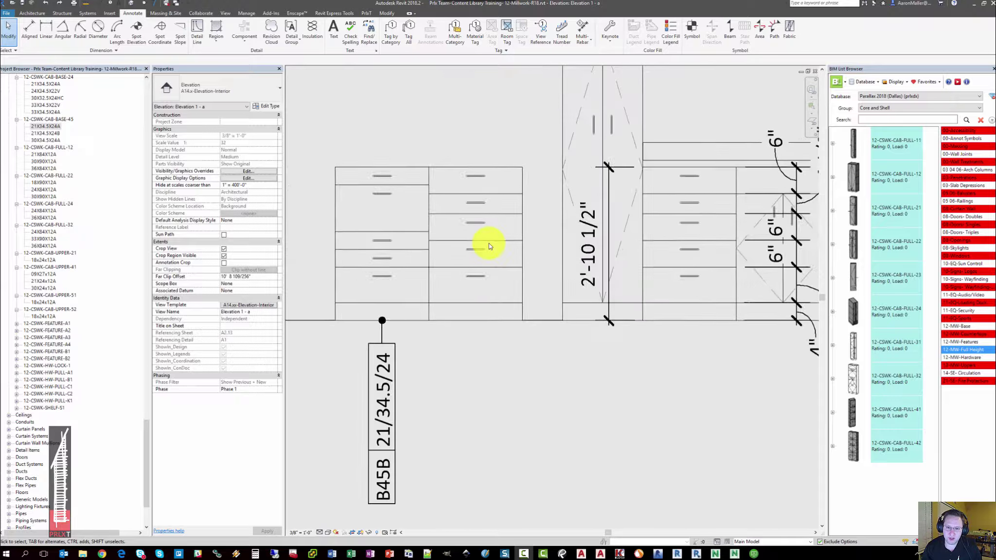
Set HW_A_TYPE and HW_B_TYPE of the 21X34.5X24A cabinet type to 12-CSWK-HW-PULL-C2.
click(501, 260)
middle_drag(501, 260, 552, 254)
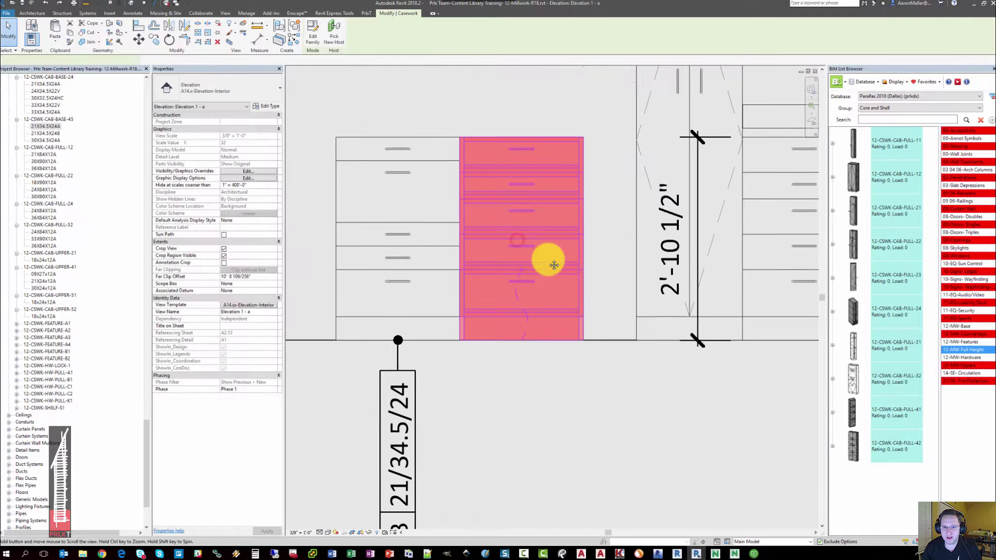
click(266, 106)
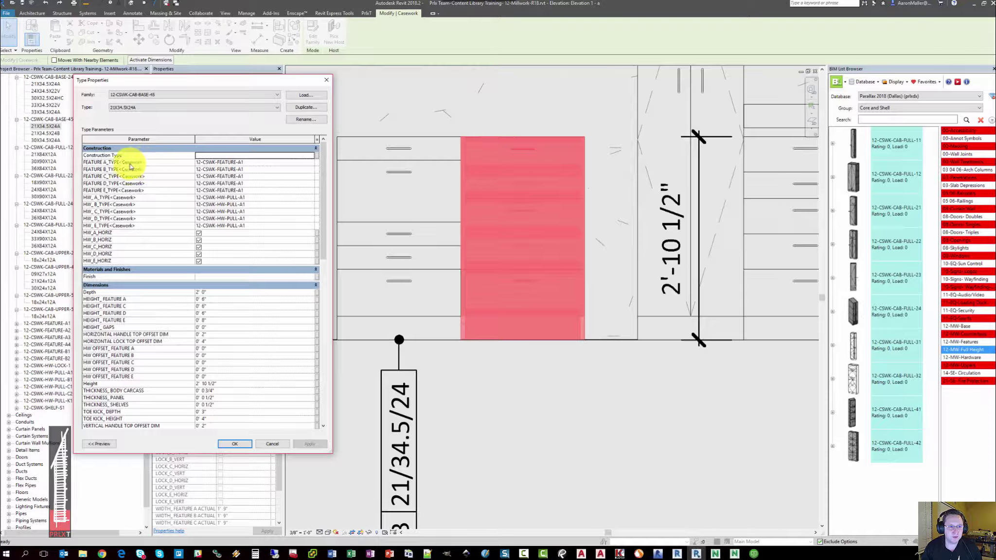
click(126, 167)
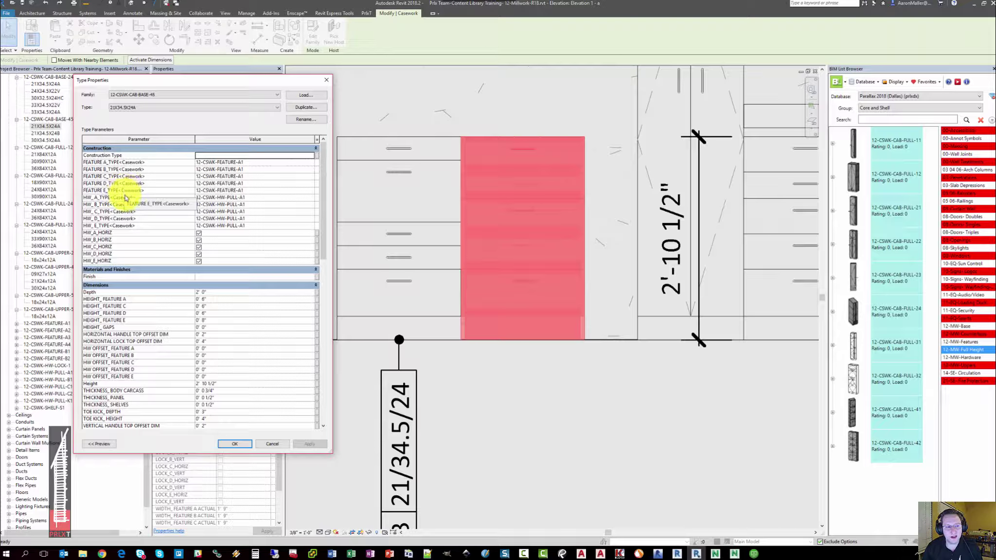
click(310, 198)
click(311, 198)
click(248, 227)
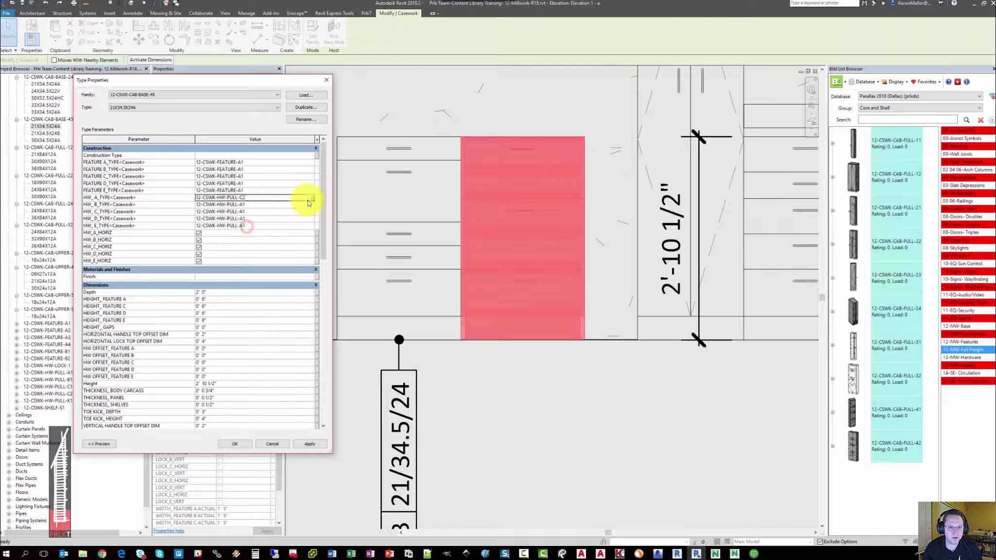
click(310, 205)
click(310, 205)
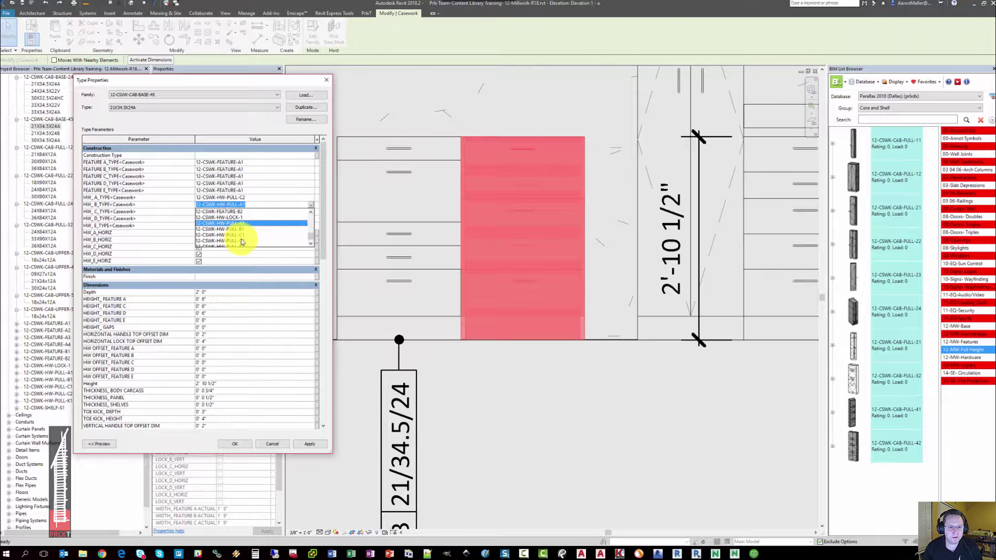
click(241, 240)
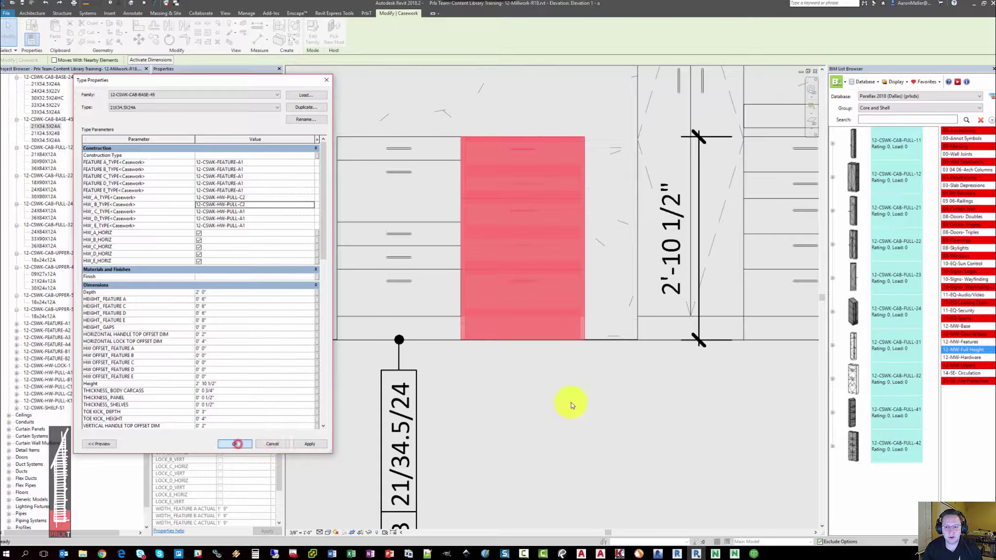
click(553, 366)
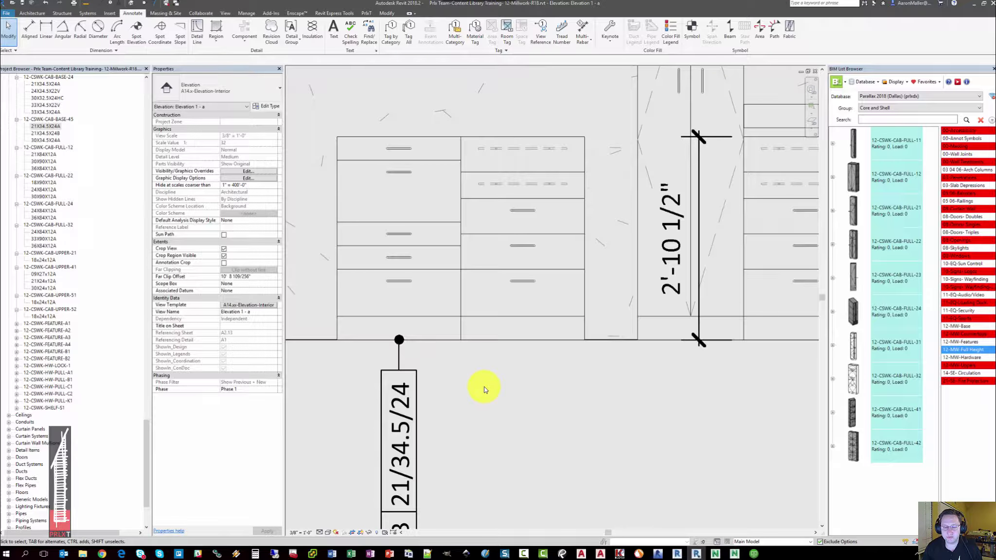
Uncheck HW_A_HORIZ on the right cabinet's type and dismiss the family warning.
click(534, 224)
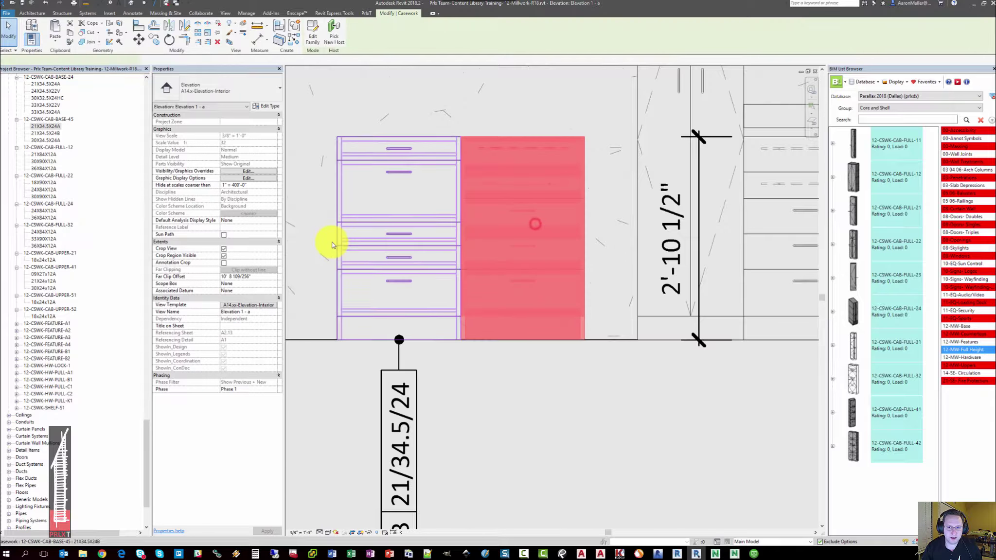
click(264, 106)
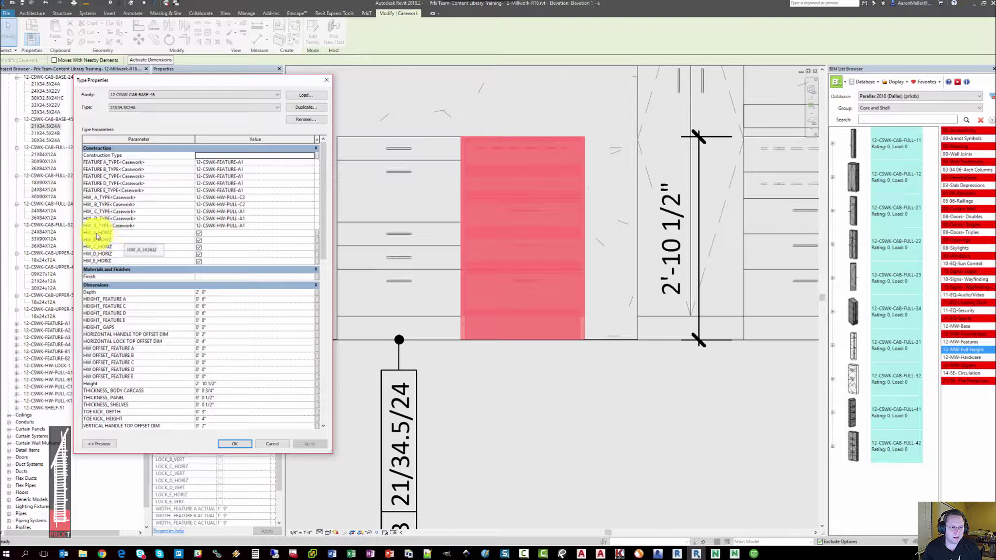
click(95, 237)
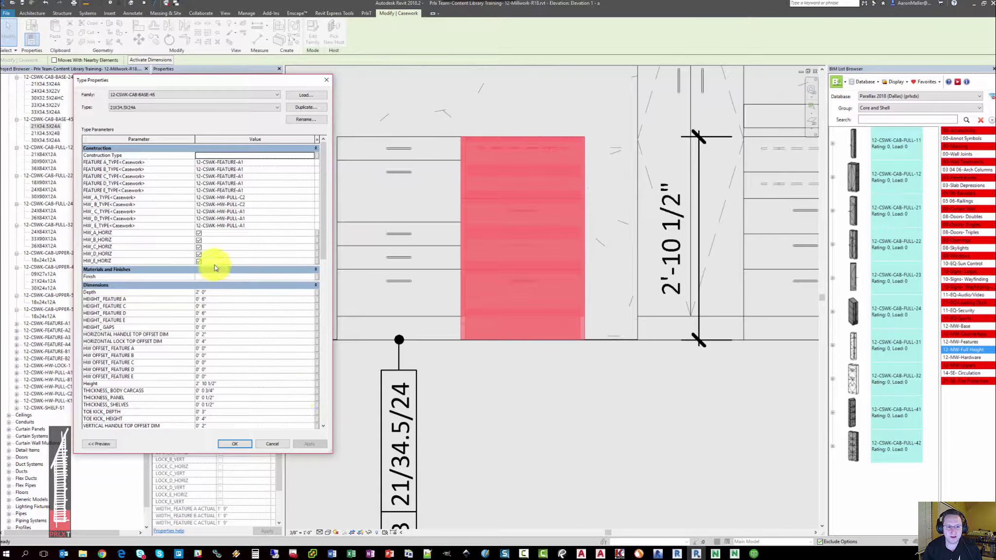
click(199, 233)
click(237, 444)
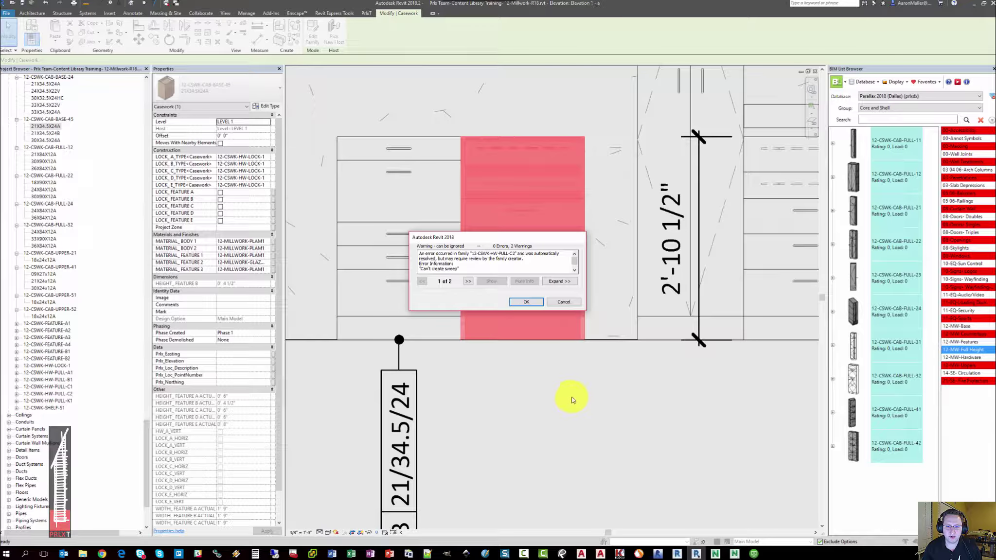
click(526, 301)
click(530, 367)
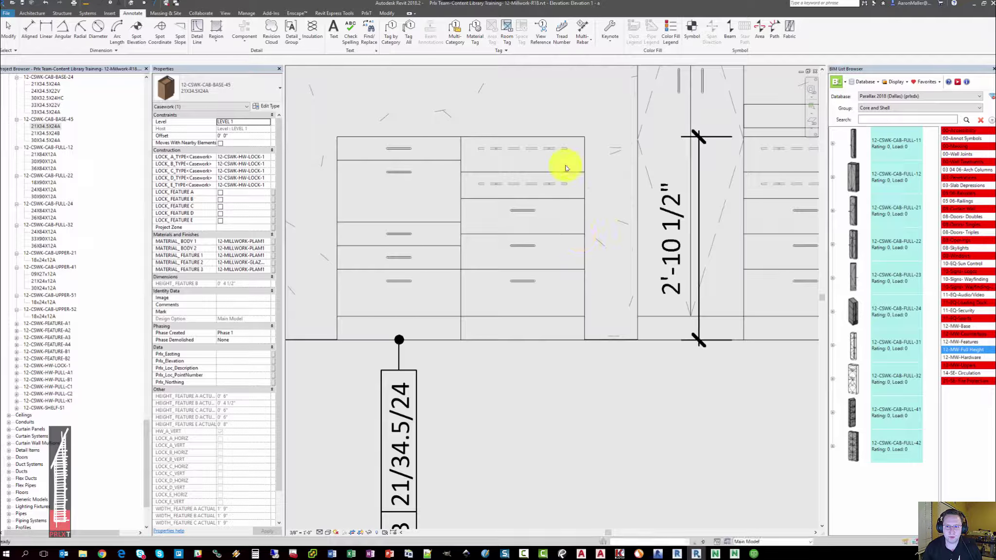
Uncheck HW_B_HORIZ on the left cabinet's 21X34.5X24B type so its second pull turns vertical.
click(365, 174)
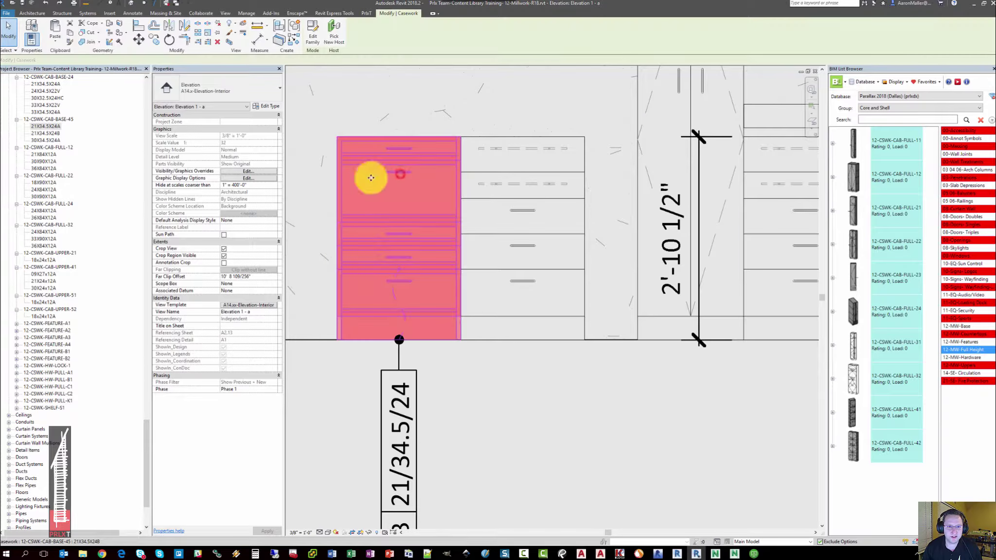
click(271, 107)
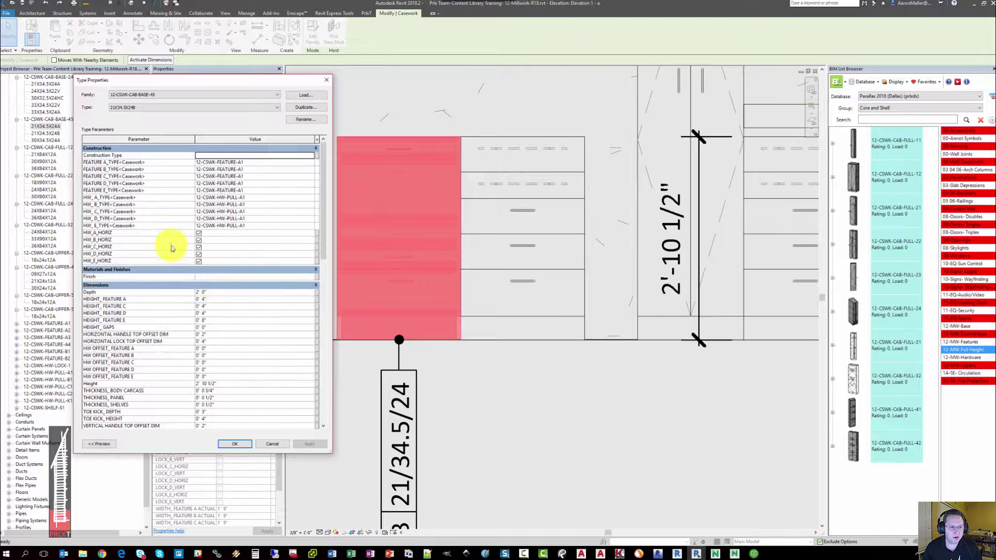
click(198, 241)
click(243, 441)
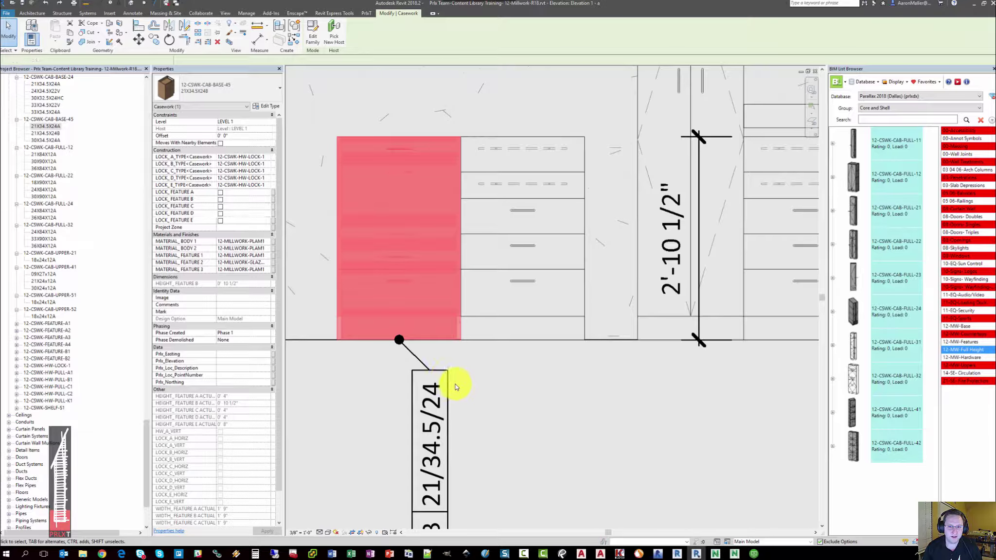
key(Escape)
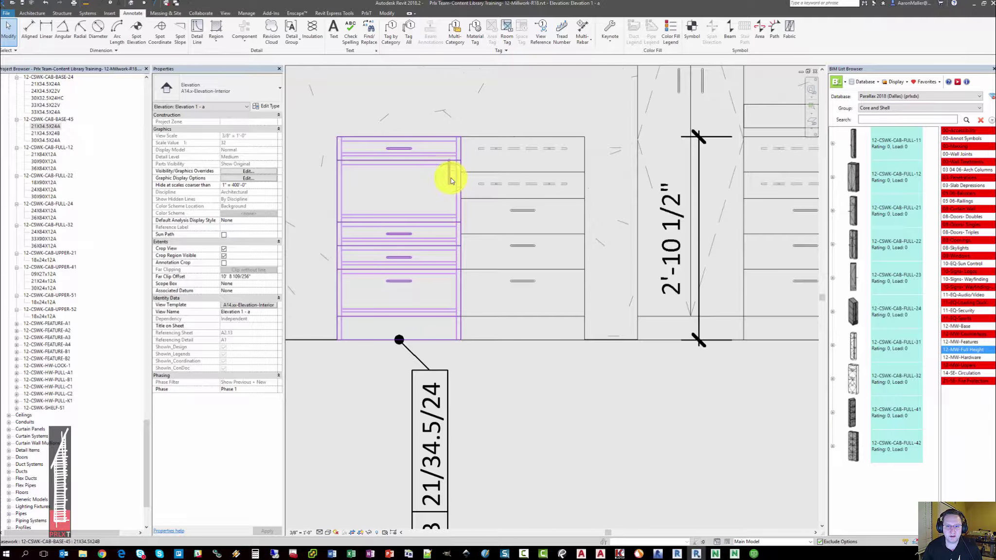
click(451, 181)
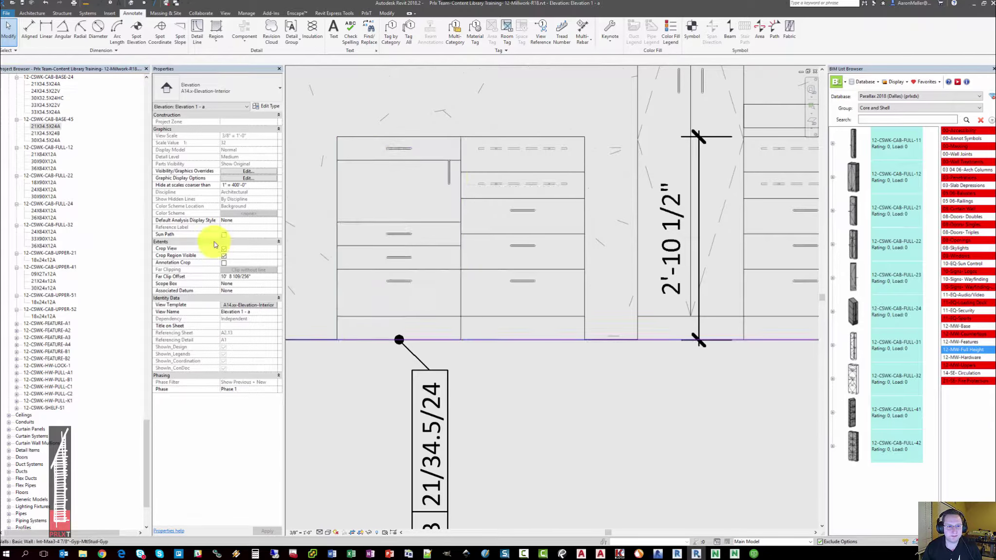
click(418, 162)
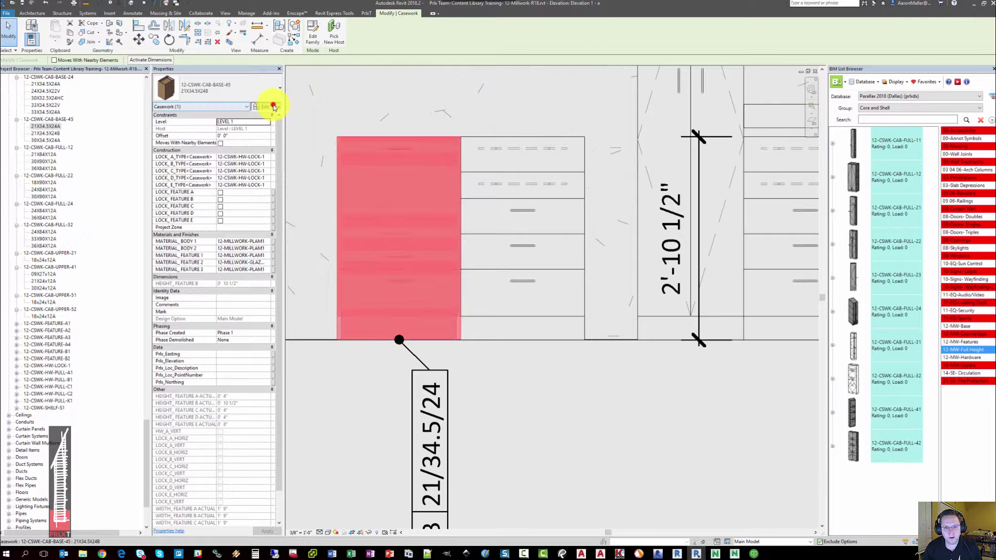
Edit the left cabinet type's horizontal handle top offset and vertical hardware side offset values.
click(268, 111)
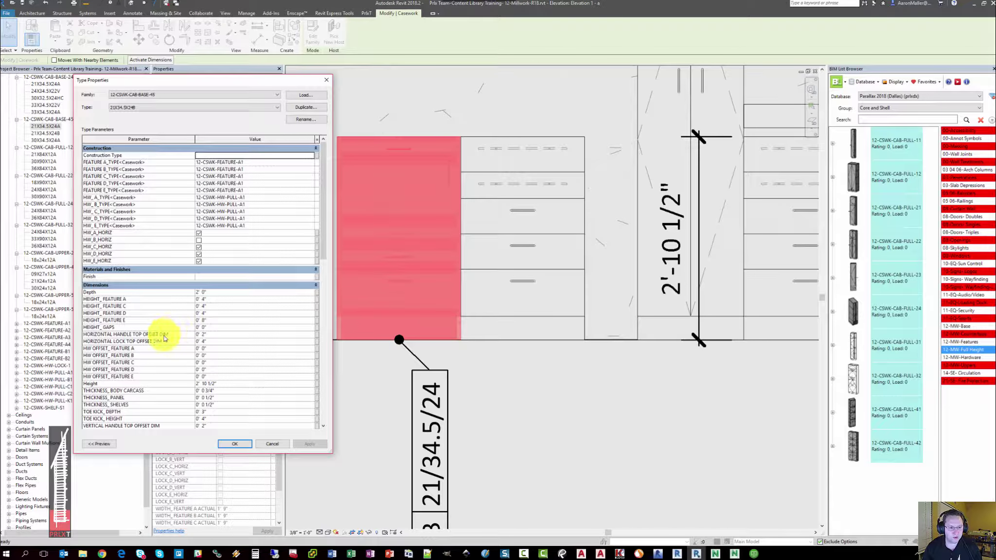
click(216, 334)
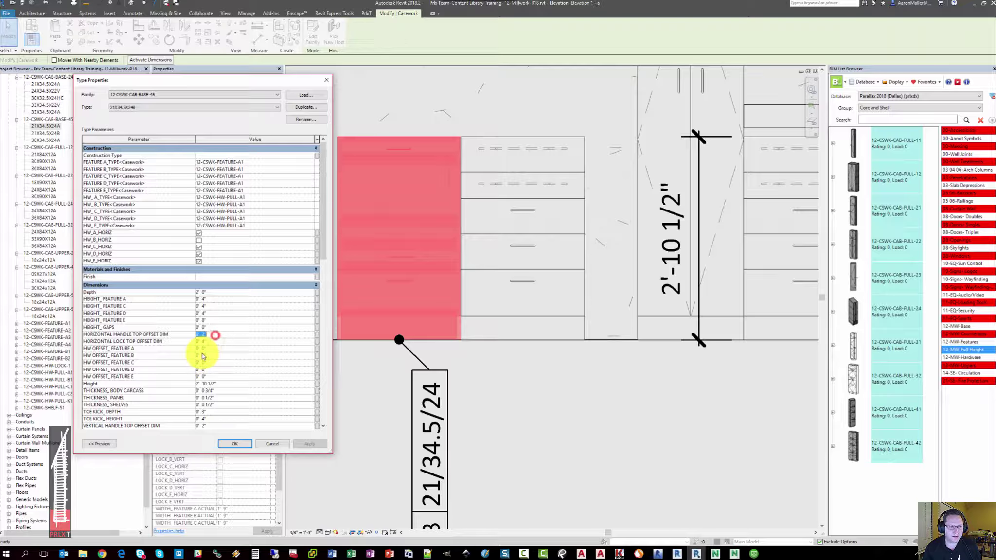
scroll(194, 392, down, 2)
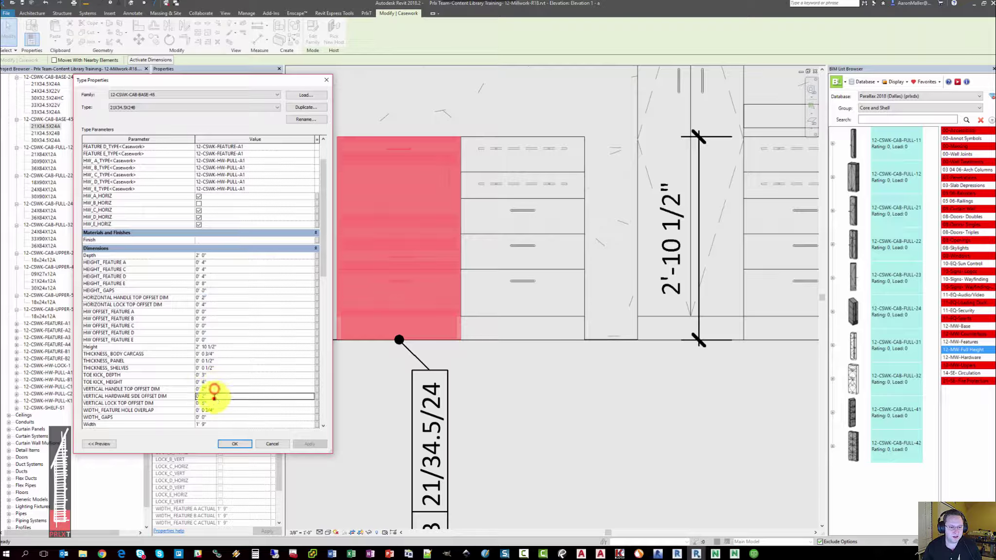
click(217, 395)
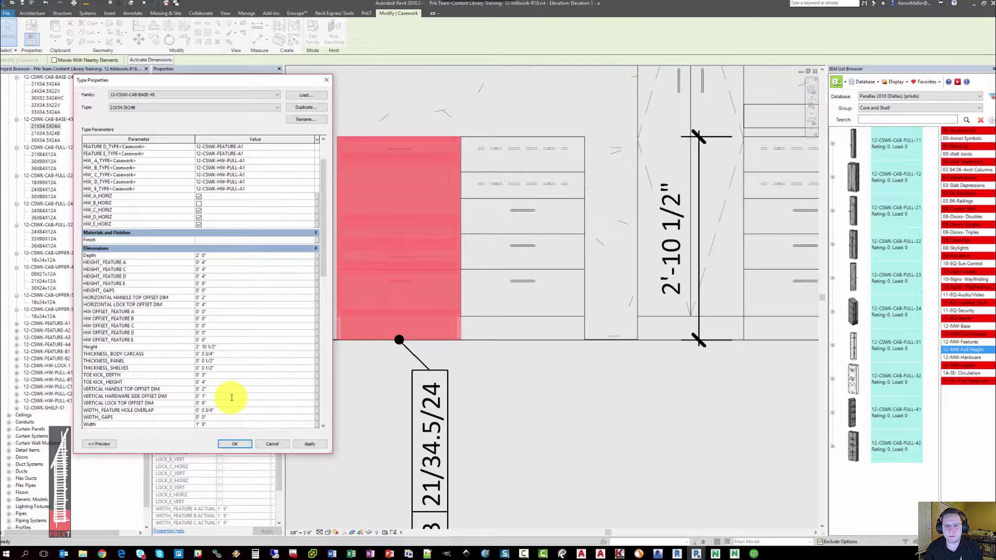
key(Escape)
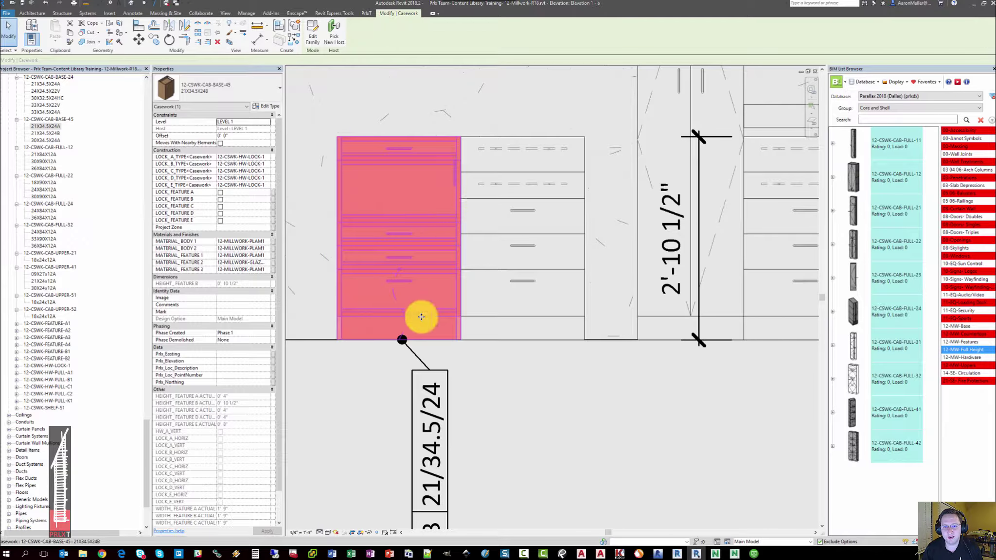
click(528, 461)
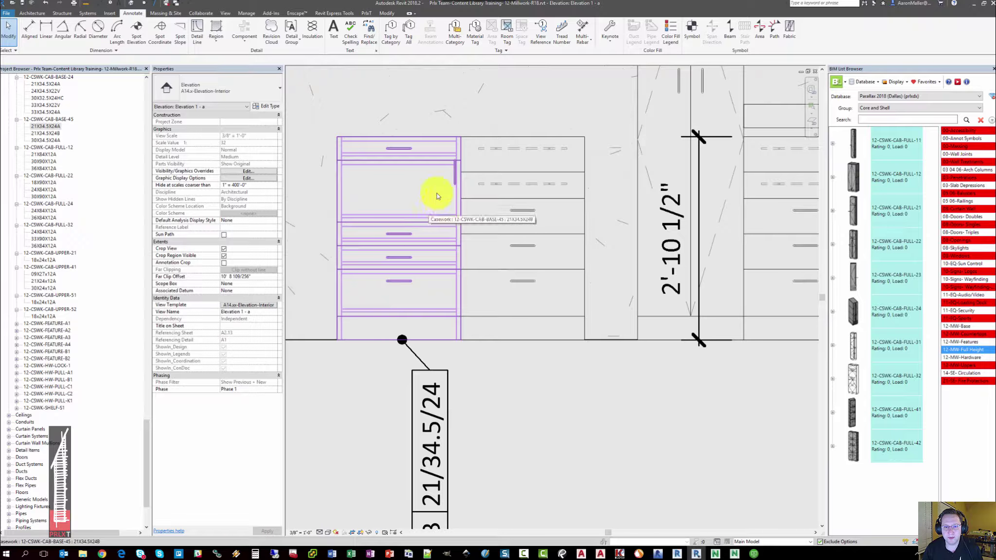
Revise the VERTICAL HANDLE TOP OFFSET DIM on the left cabinet's 21X34.5X24B type.
click(450, 171)
click(261, 106)
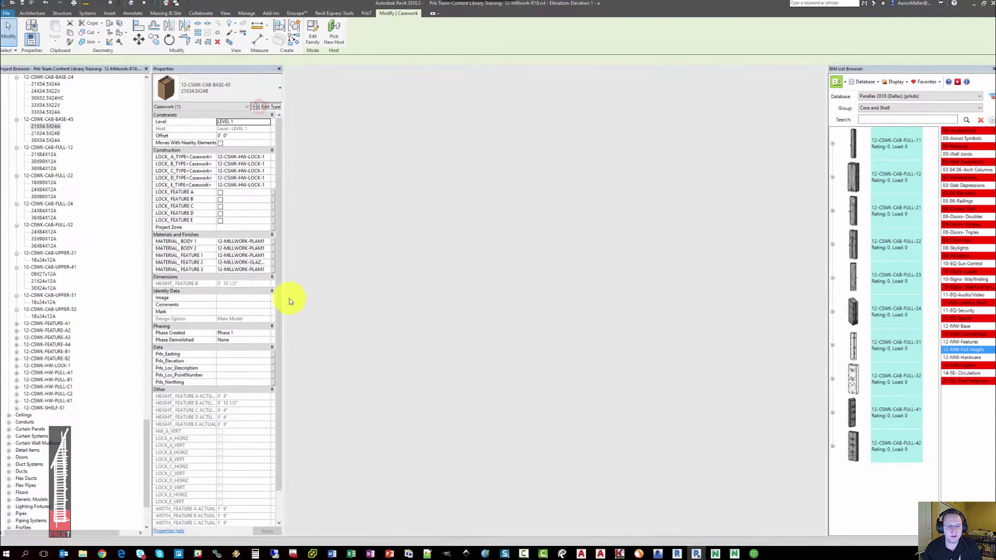
scroll(131, 391, down, 5)
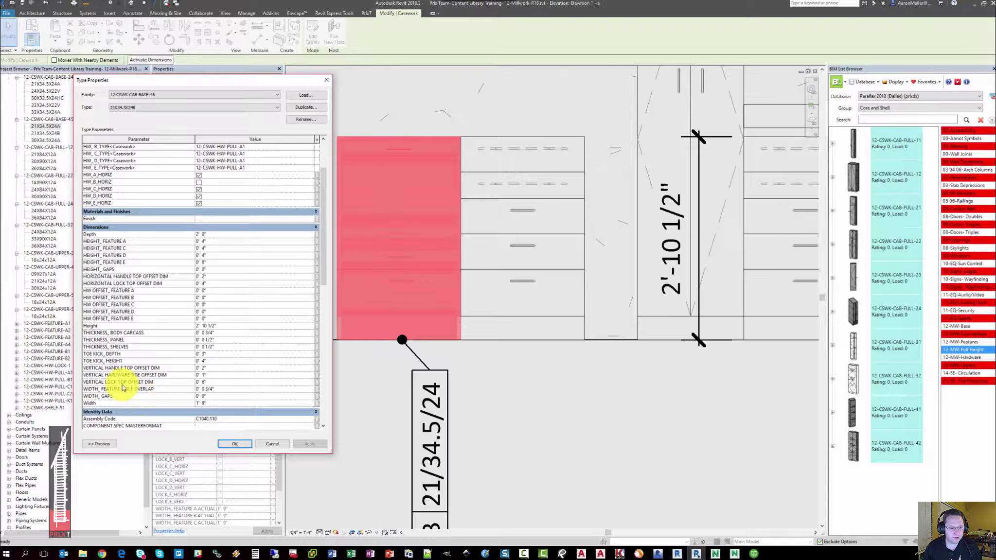
click(223, 368)
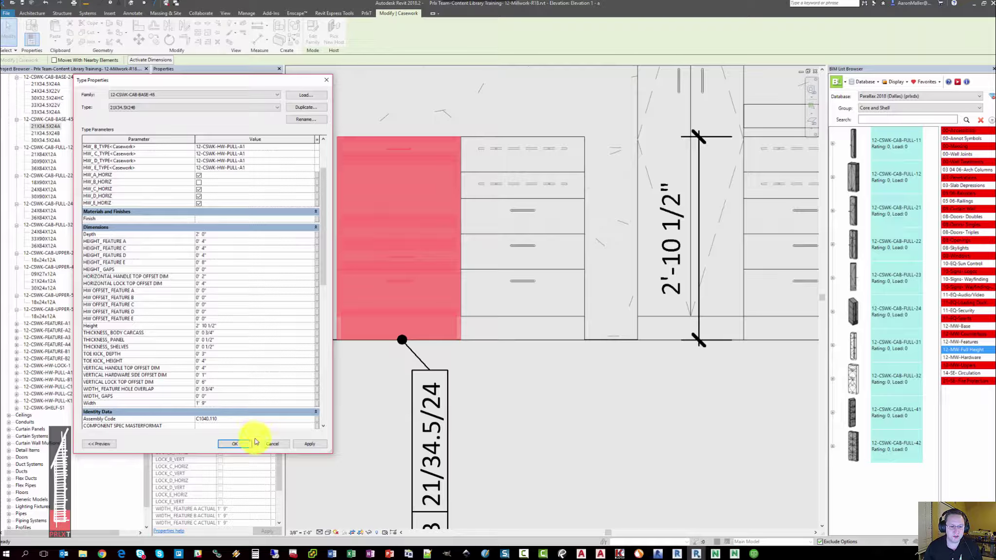
click(237, 443)
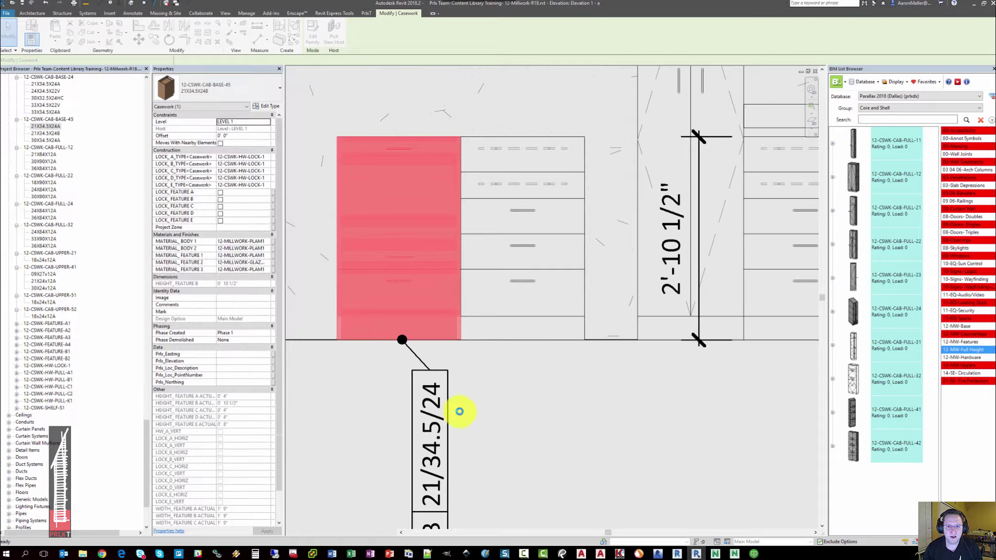
key(Escape)
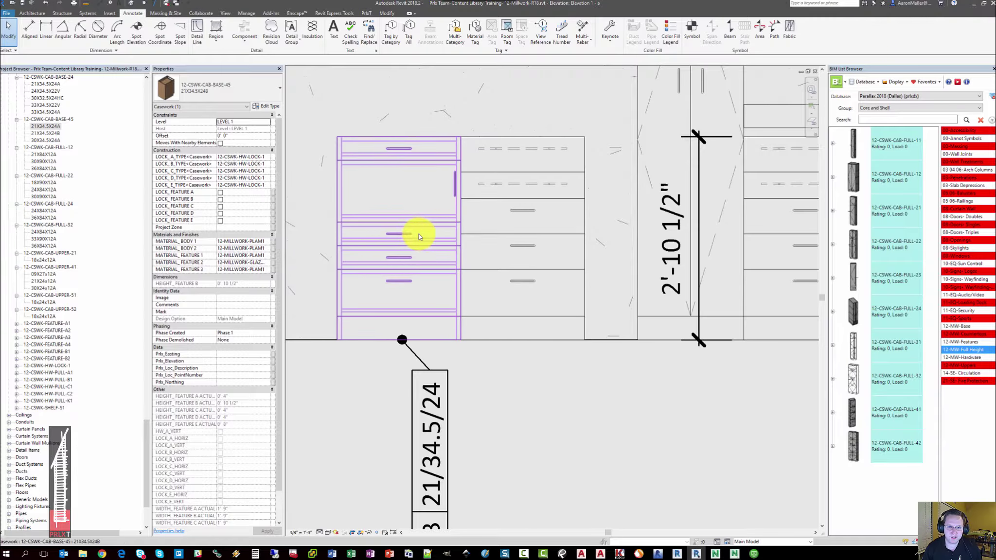
click(563, 443)
Set the right base cabinet type's hardware pulls to 12-CSWK-HW-PULL-A1 and apply.
scroll(569, 423, up, 2)
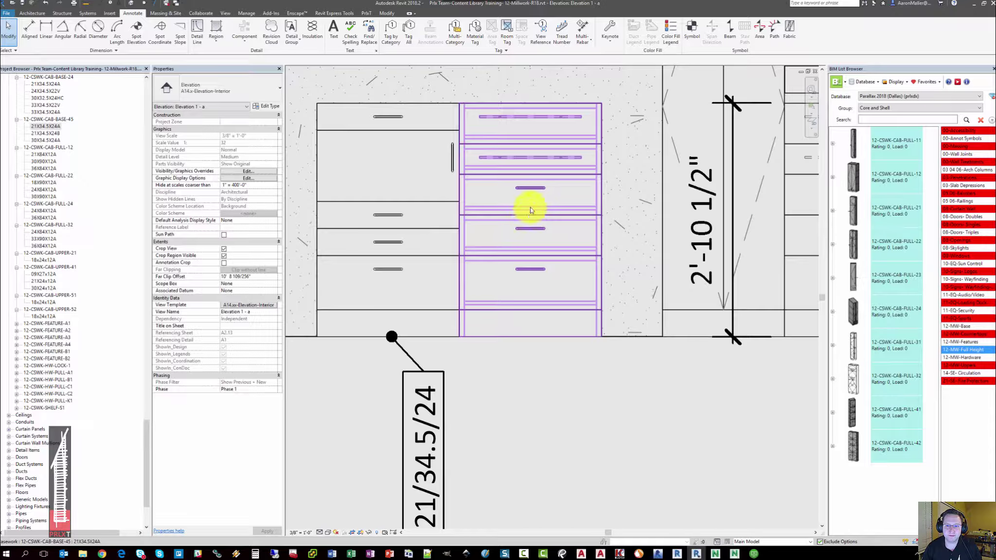
click(530, 184)
click(263, 106)
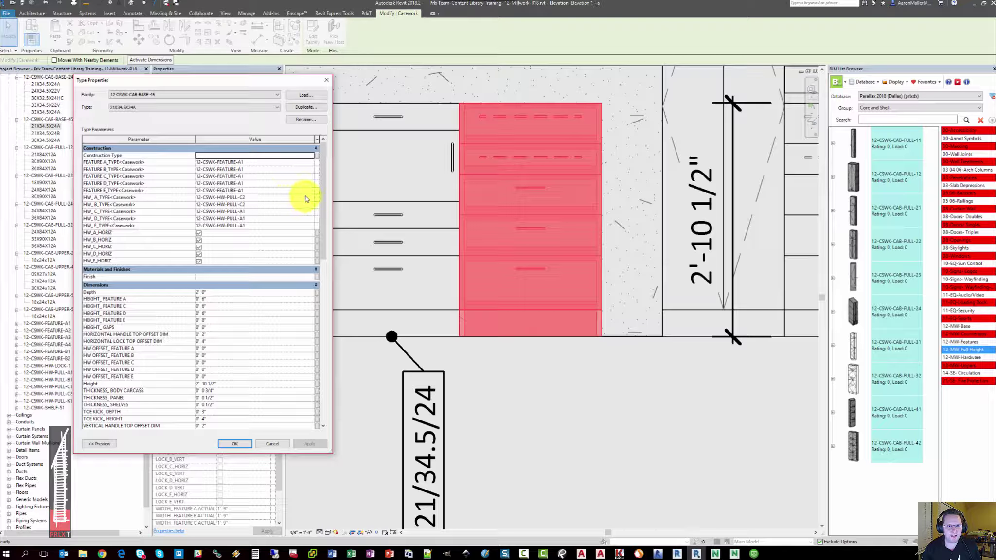
click(274, 205)
click(267, 200)
click(265, 202)
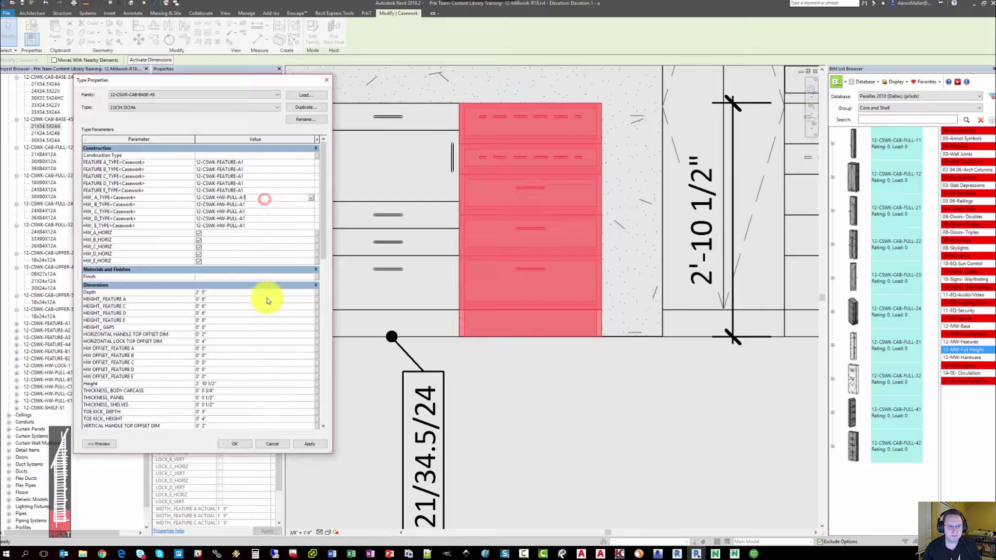
click(244, 443)
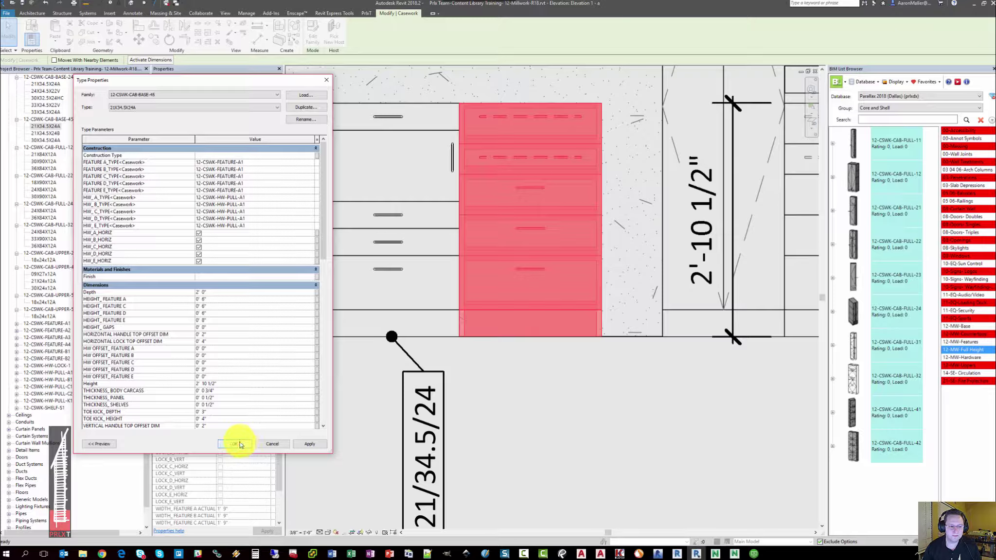
click(306, 442)
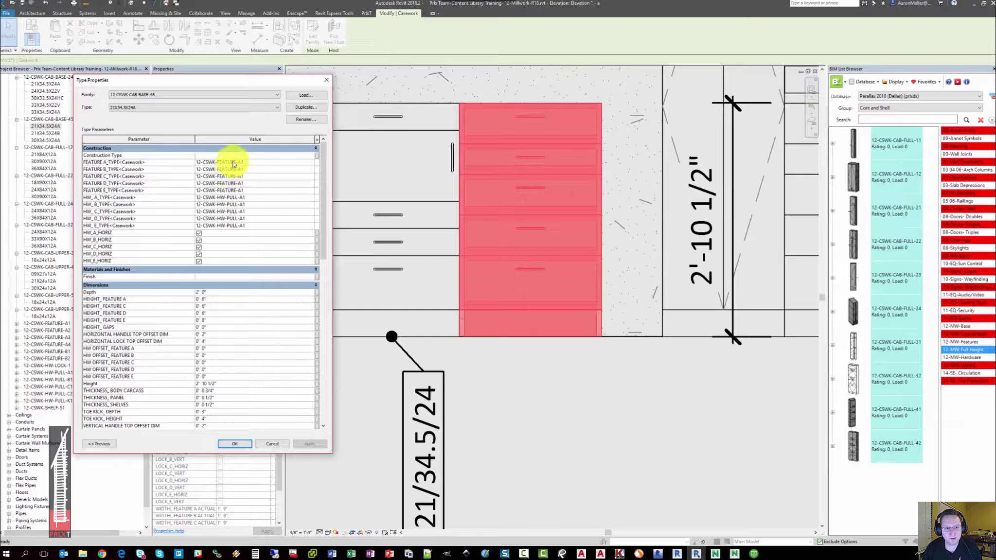
Change FEATURE A through E types to 12-CSWK-FEATURE-A2 and confirm with OK.
click(311, 163)
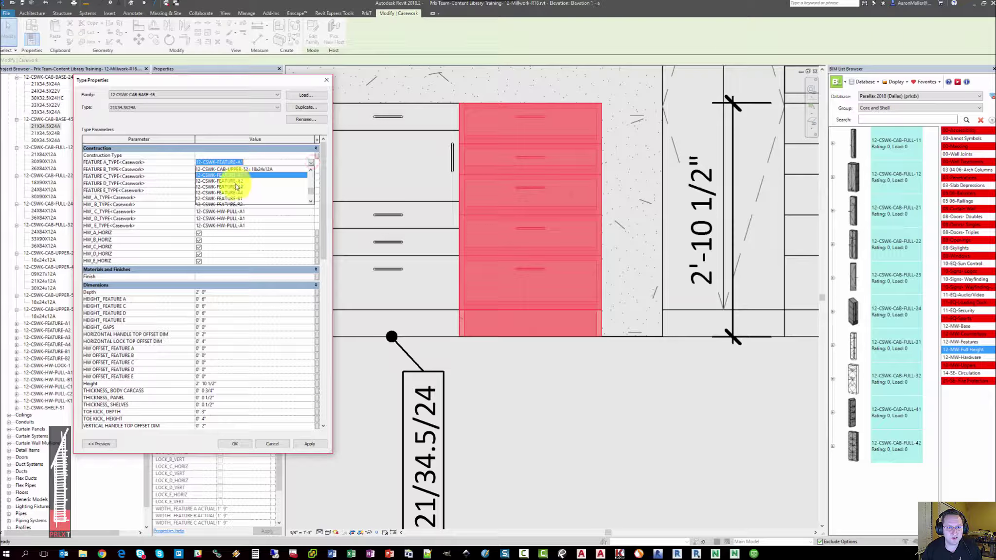
click(249, 175)
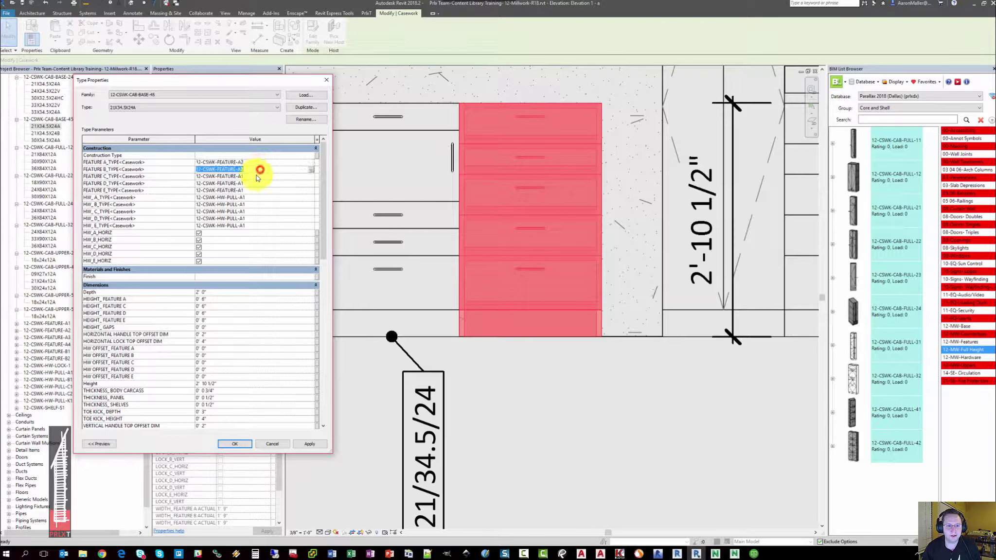
click(255, 178)
click(256, 179)
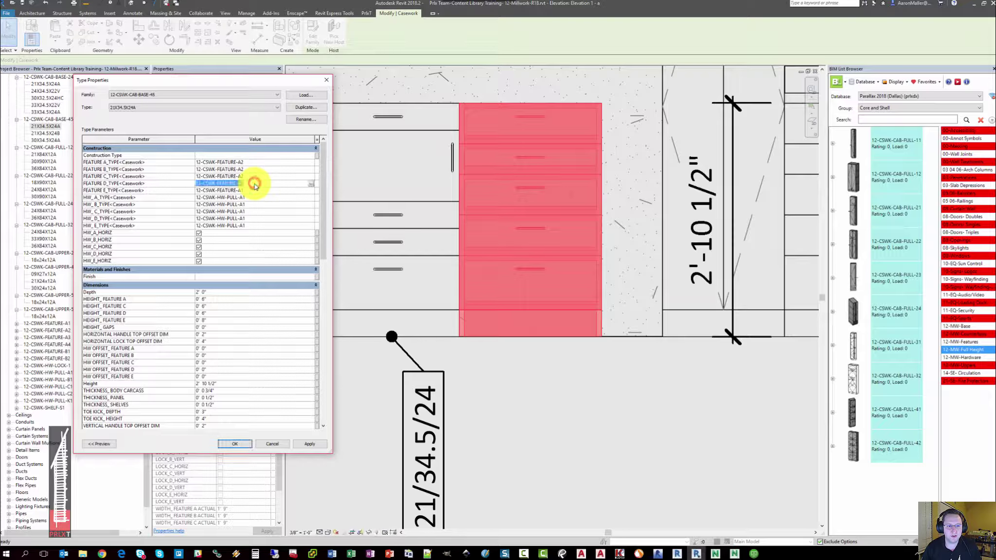
click(251, 183)
click(254, 191)
click(254, 191)
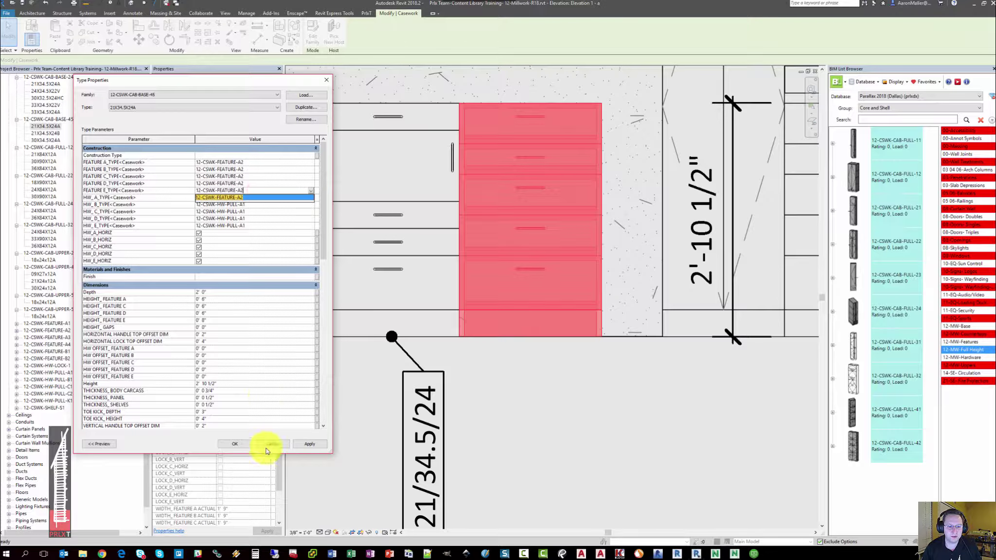
click(232, 444)
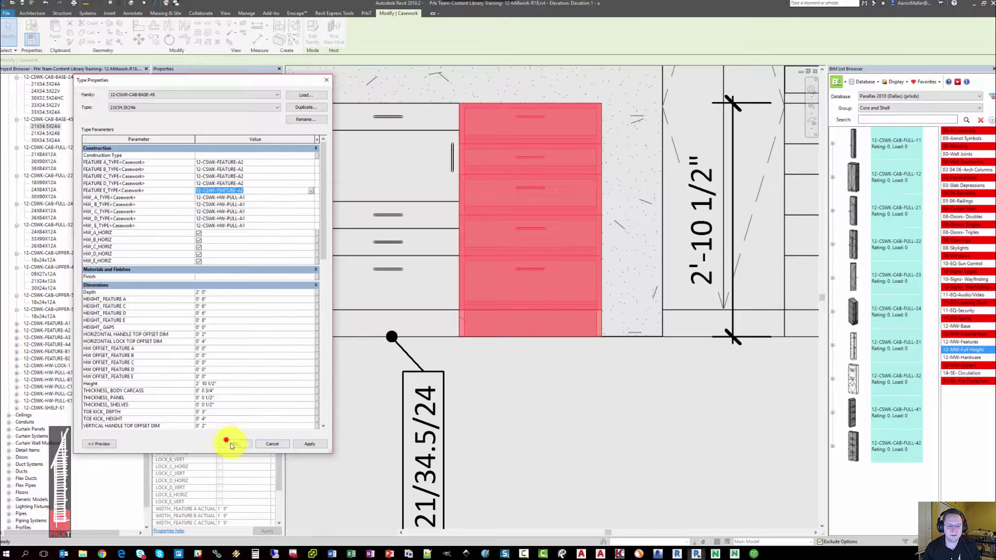
Recenter the elevation and pick a drawer front to verify its feature type.
click(587, 360)
middle_drag(428, 339, 404, 358)
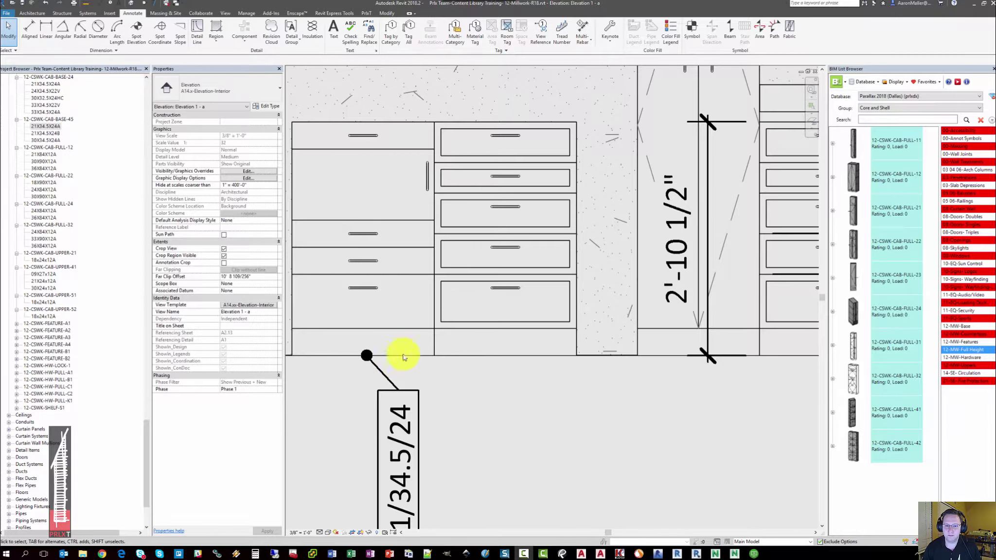
click(464, 238)
scroll(453, 235, up, 1)
scroll(445, 230, up, 4)
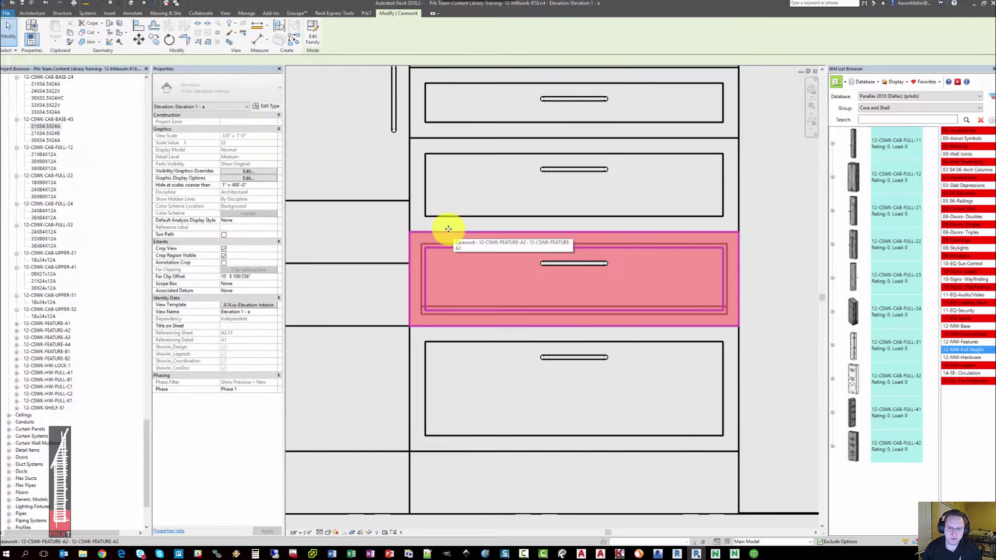
Frame both cabinets and open the right drawer cabinet's Type Properties.
scroll(450, 224, down, 3)
scroll(449, 225, down, 2)
middle_drag(445, 207, 516, 229)
click(352, 137)
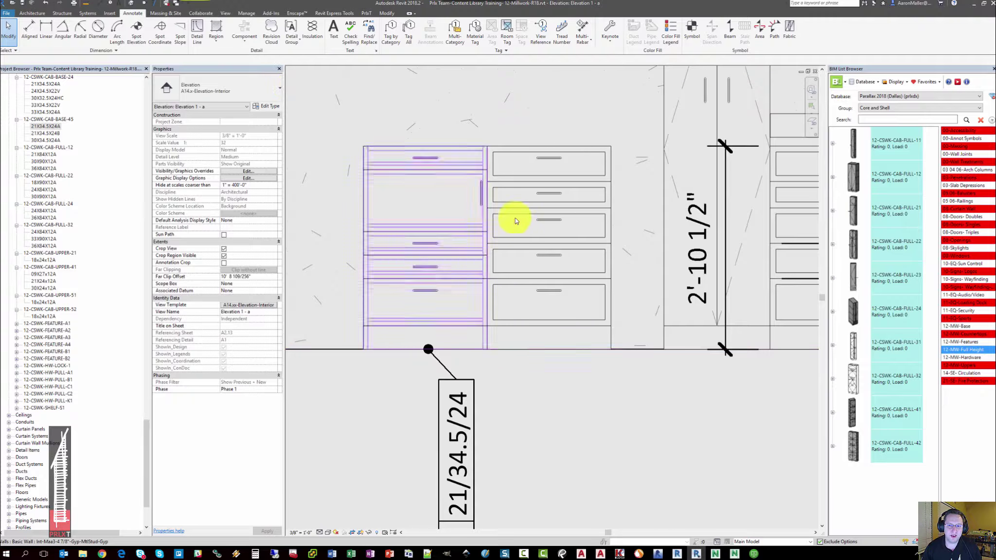
middle_drag(513, 212, 541, 219)
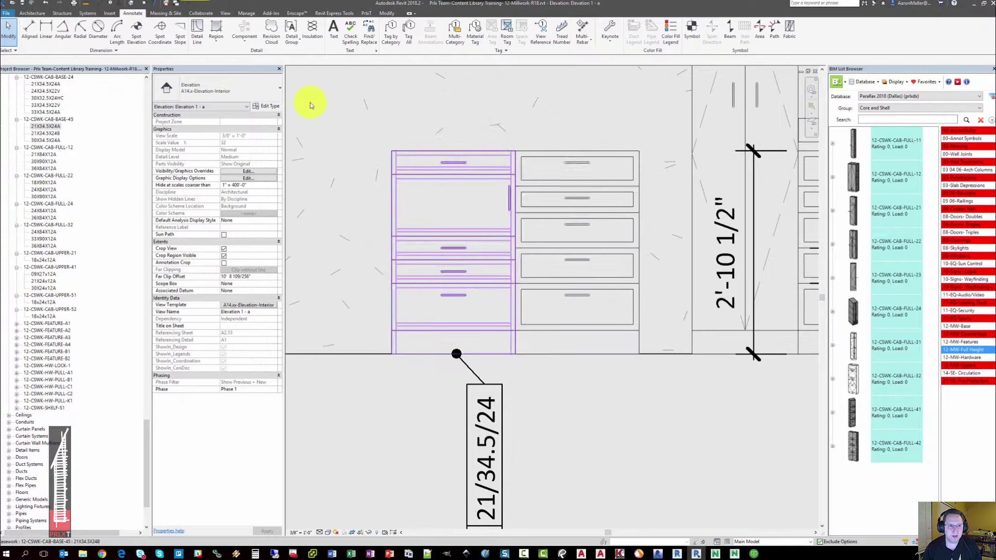
click(564, 189)
click(254, 106)
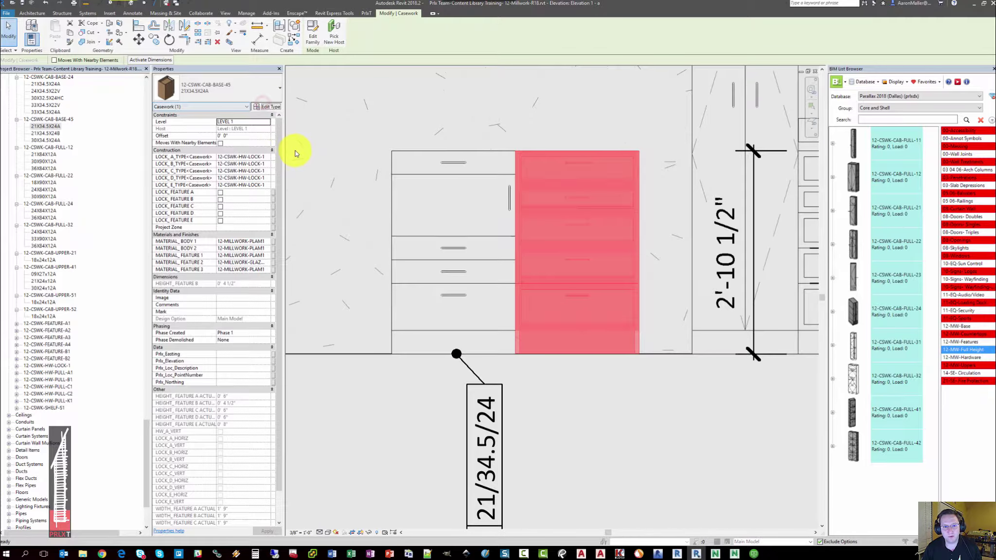
drag(243, 75, 327, 72)
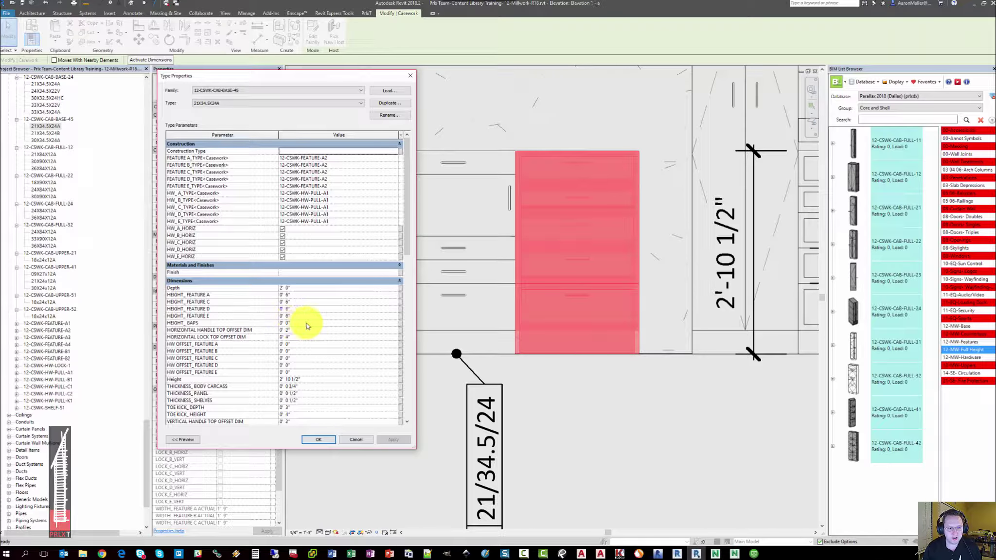
Set HEIGHT_GAPS and WIDTH_GAPS to 1/2" and close Type Properties.
click(307, 324)
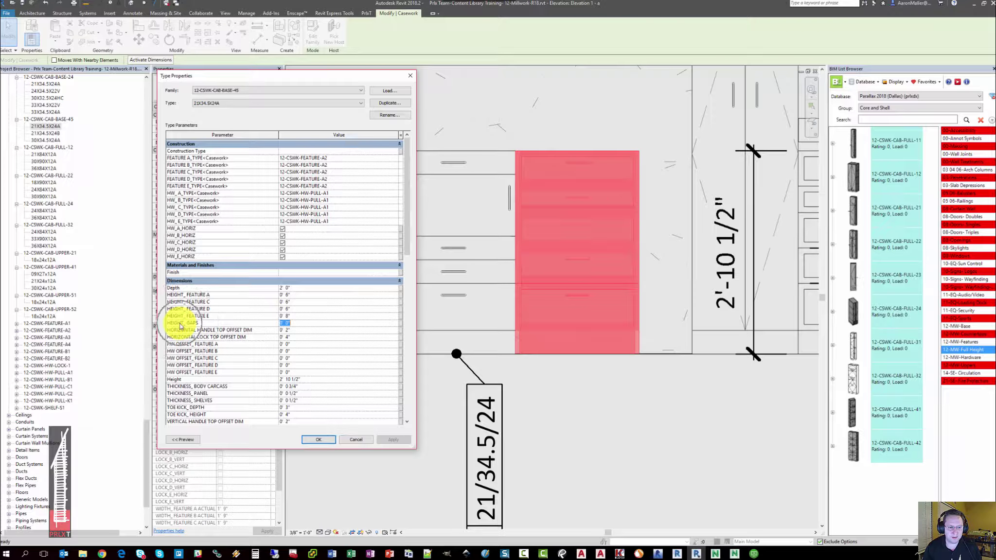
scroll(179, 322, down, 6)
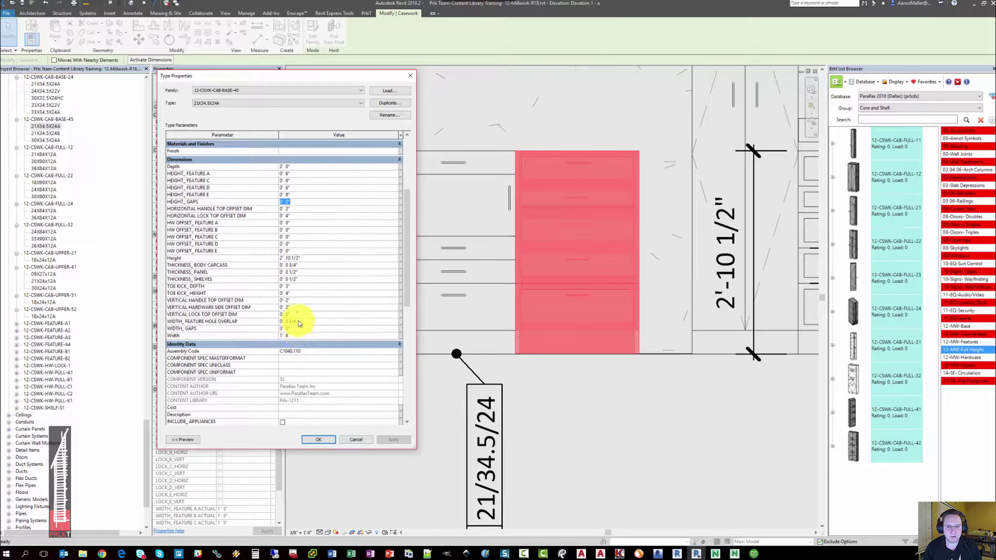
click(309, 201)
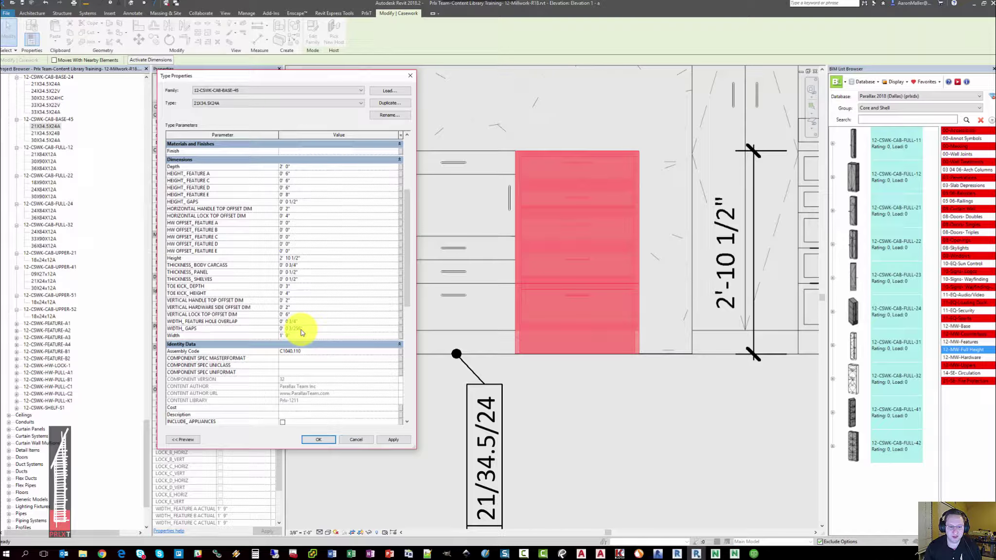
click(313, 329)
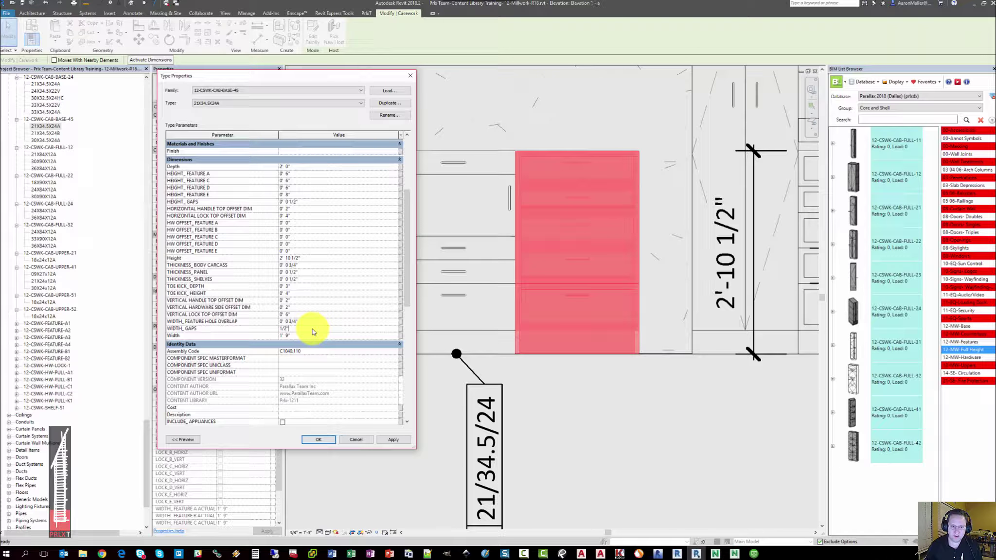
key(Return)
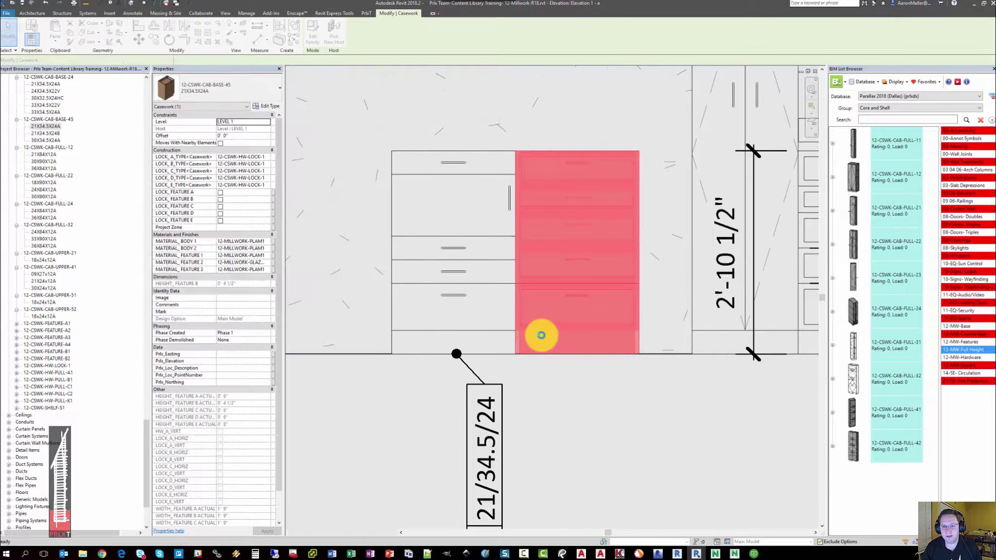
Replace the left cabinet with a copy of the updated drawer cabinet.
click(525, 443)
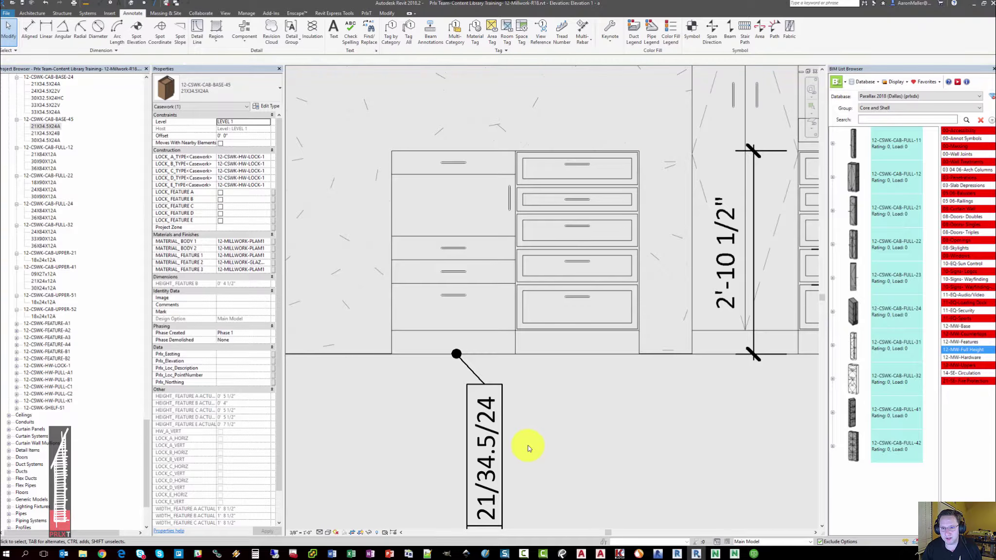
scroll(541, 283, up, 5)
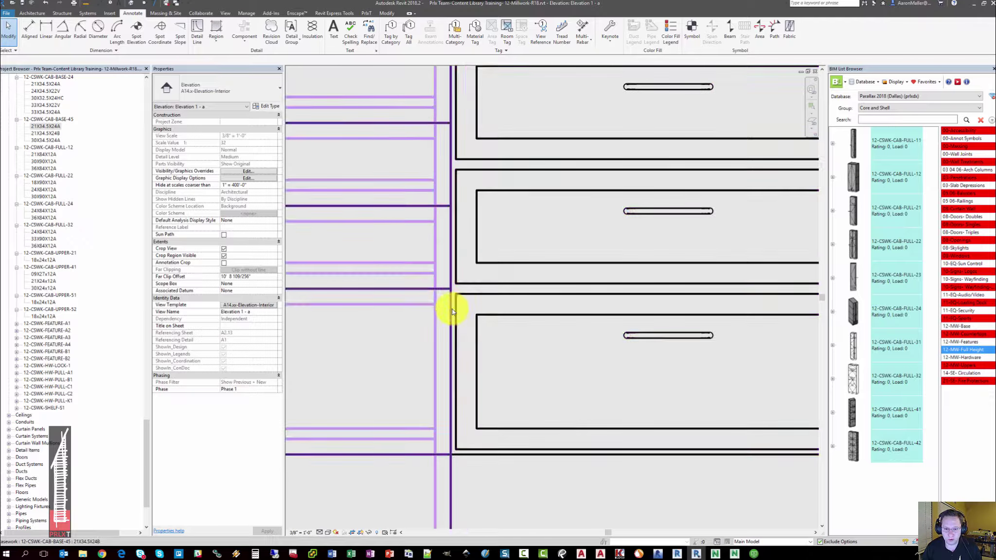
scroll(455, 305, down, 5)
click(408, 284)
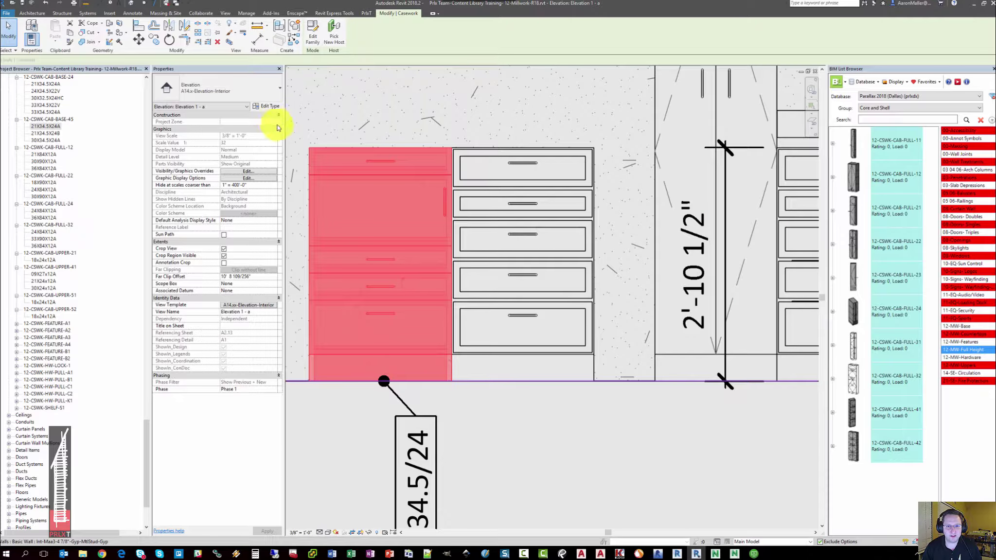
key(Delete)
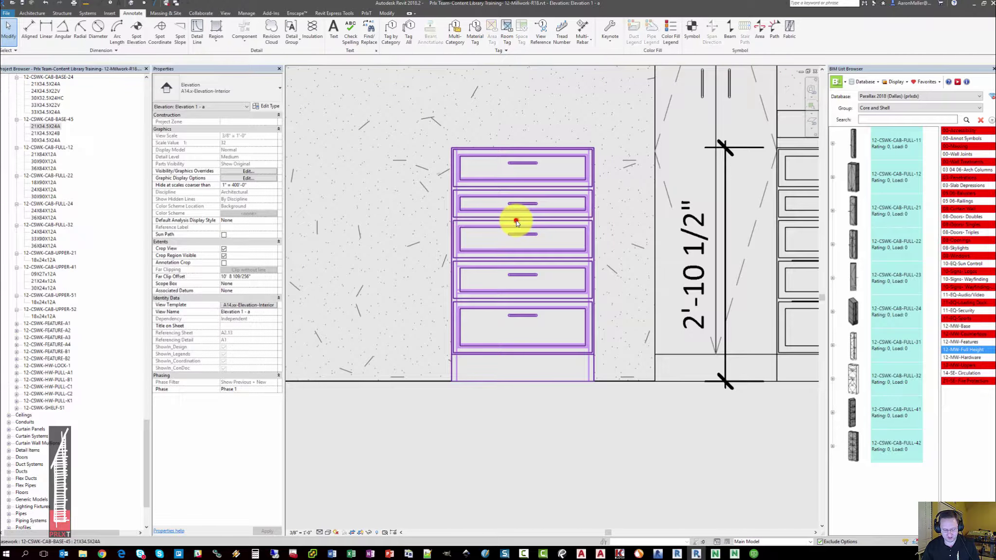
click(517, 219)
key(c)
key(o)
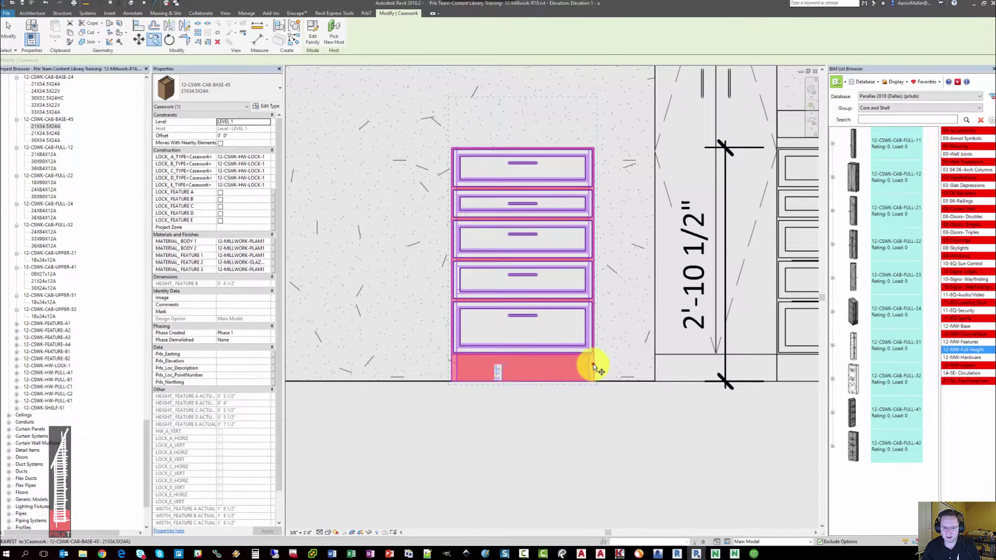
key(Escape)
key(Escape)
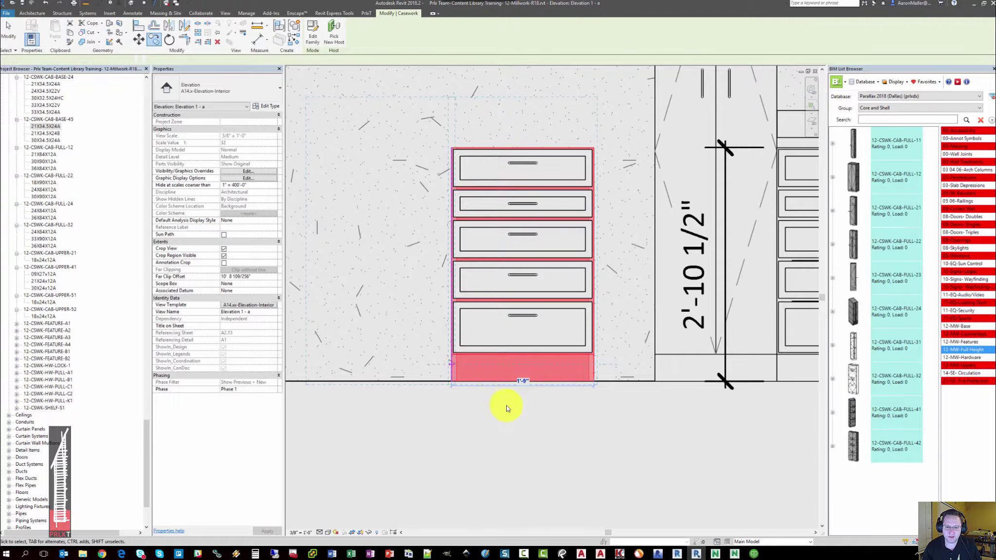
key(ctrl+z)
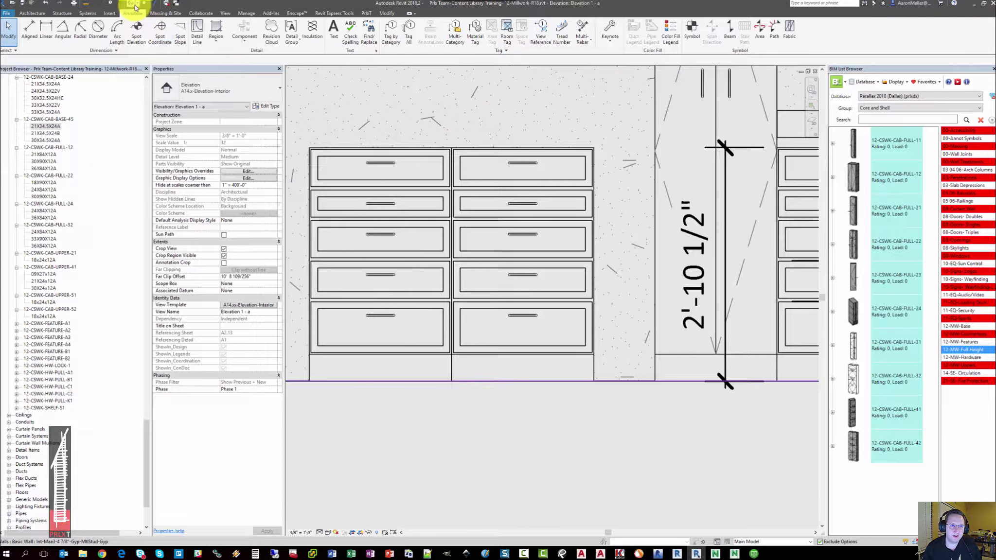
Inspect the two drawer cabinets in the default 3D view.
click(132, 4)
shift+middle_drag(403, 371, 355, 316)
scroll(410, 316, up, 4)
scroll(447, 211, up, 2)
scroll(448, 182, up, 3)
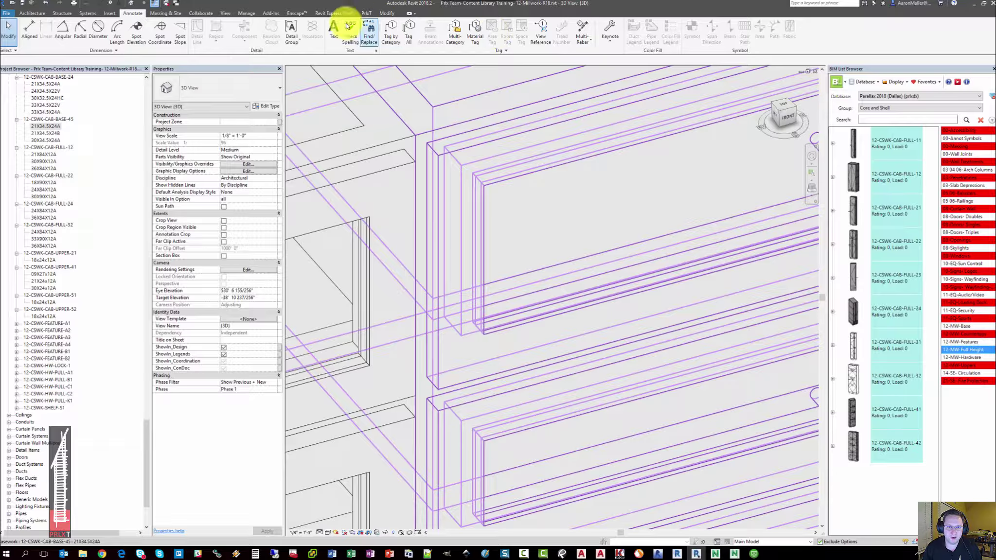
scroll(337, 90, up, 2)
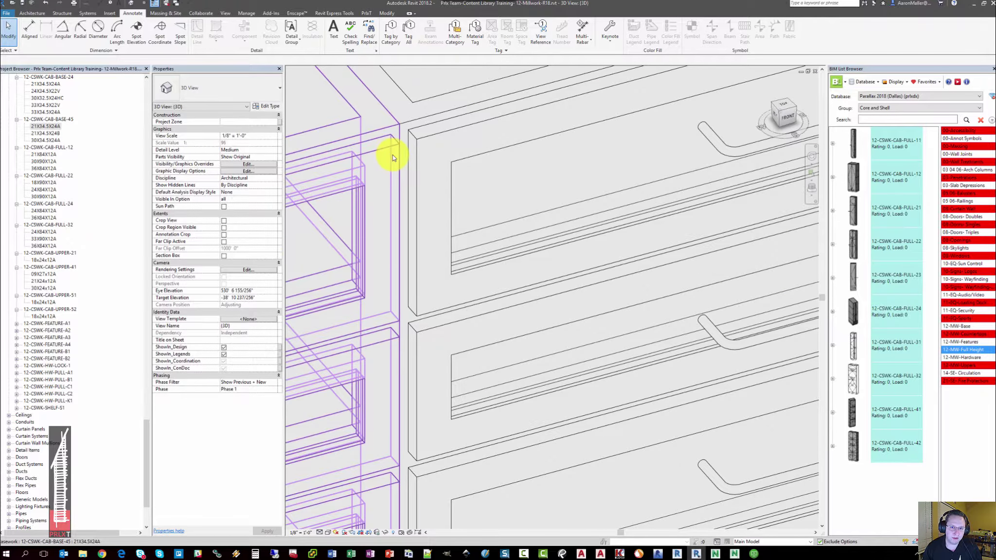
scroll(392, 151, down, 5)
middle_drag(392, 156, 447, 242)
scroll(440, 245, down, 2)
scroll(456, 260, up, 2)
Return to Elevation 1 - a, select the right drawer base cabinet, and widen the Properties palette.
key(ctrl+Tab)
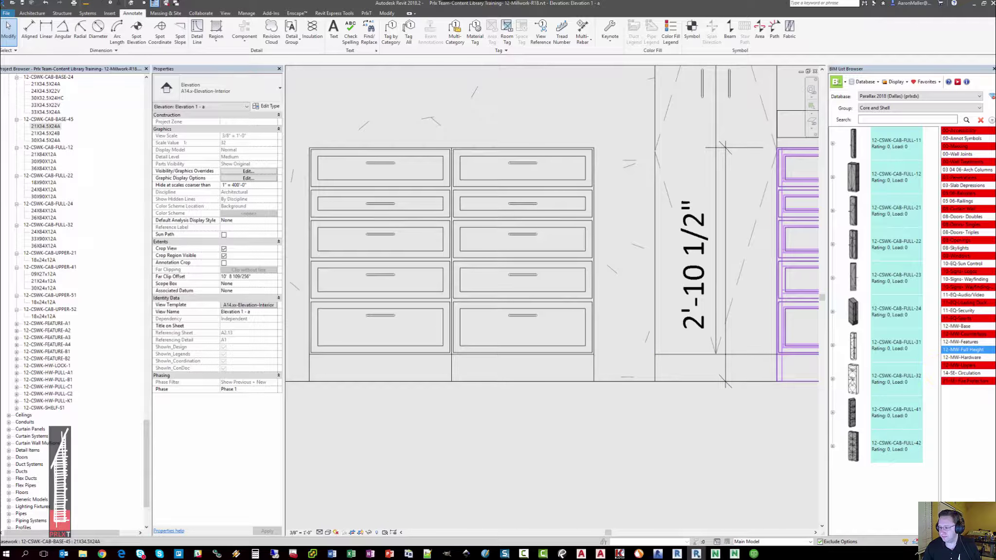
scroll(638, 394, down, 2)
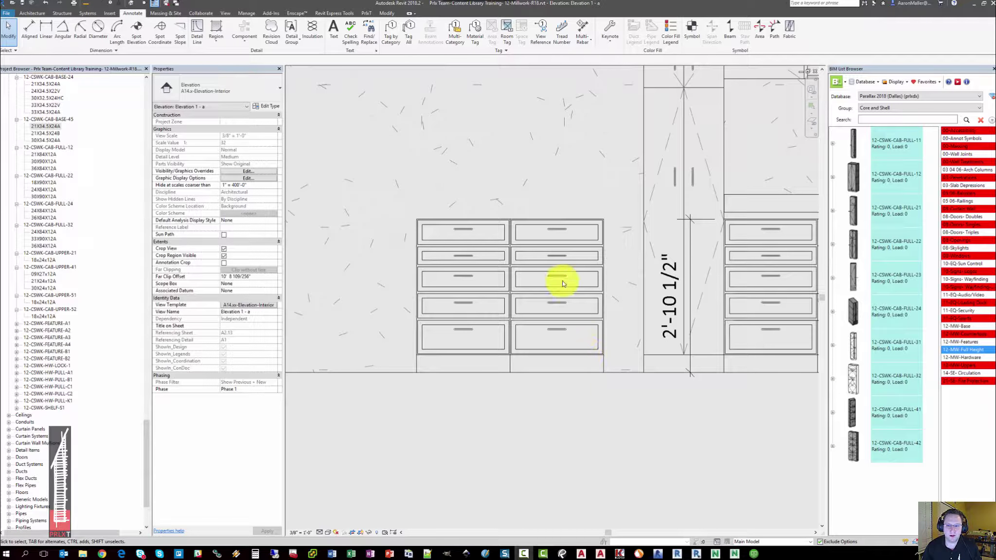
click(559, 265)
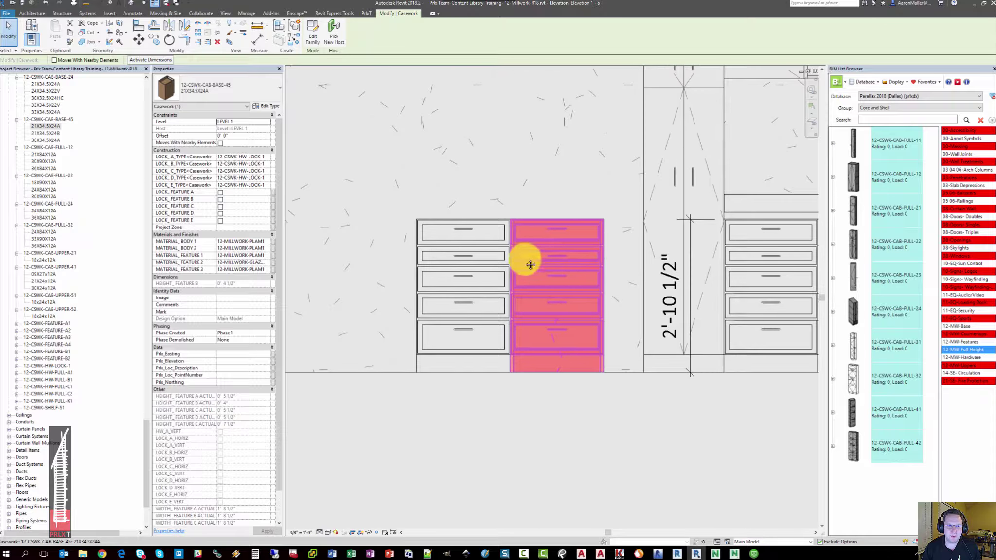
middle_drag(516, 252, 504, 248)
scroll(502, 238, down, 1)
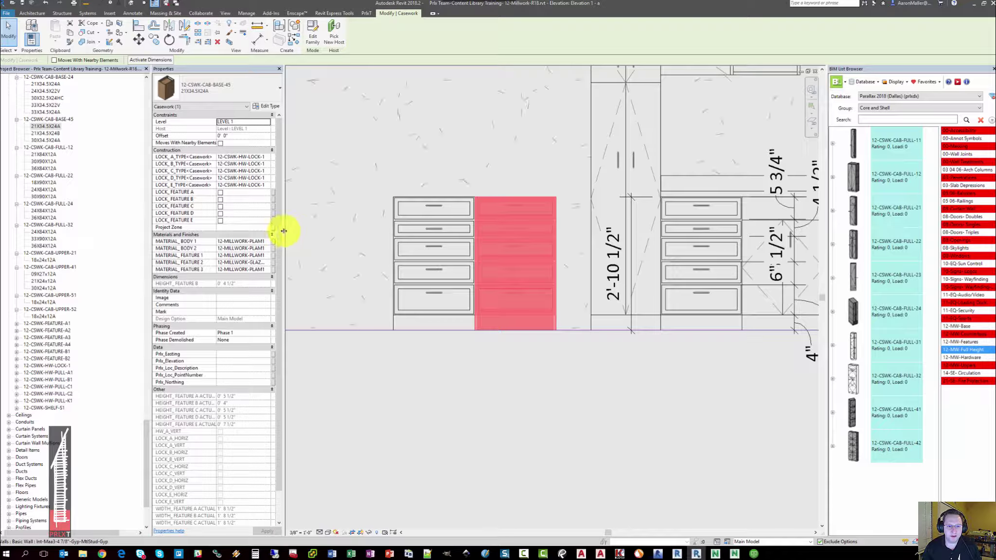
drag(284, 230, 319, 231)
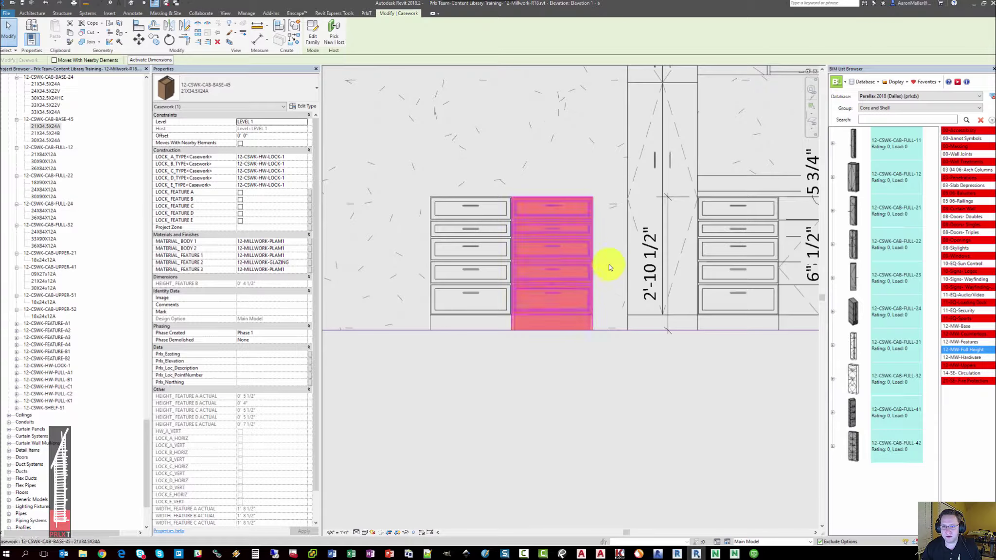
click(558, 382)
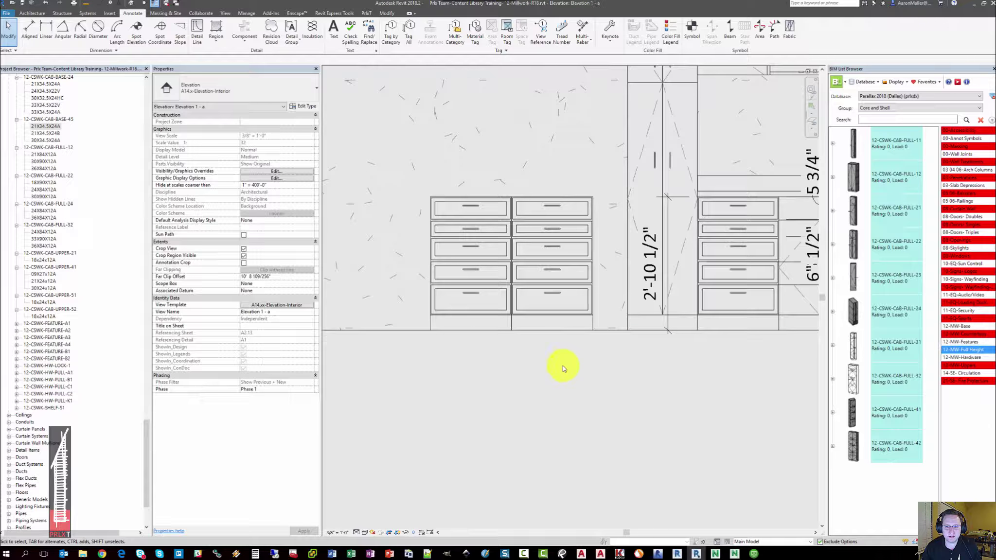
click(569, 308)
scroll(565, 305, up, 1)
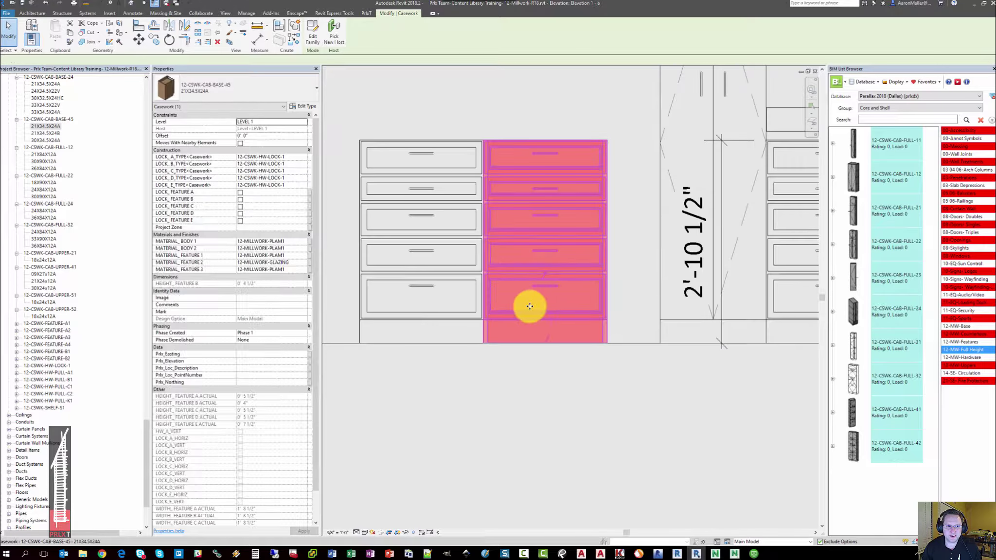
Check LOCK_FEATURE E and LOCK_FEATURE D for the drawer base cabinet.
click(532, 312)
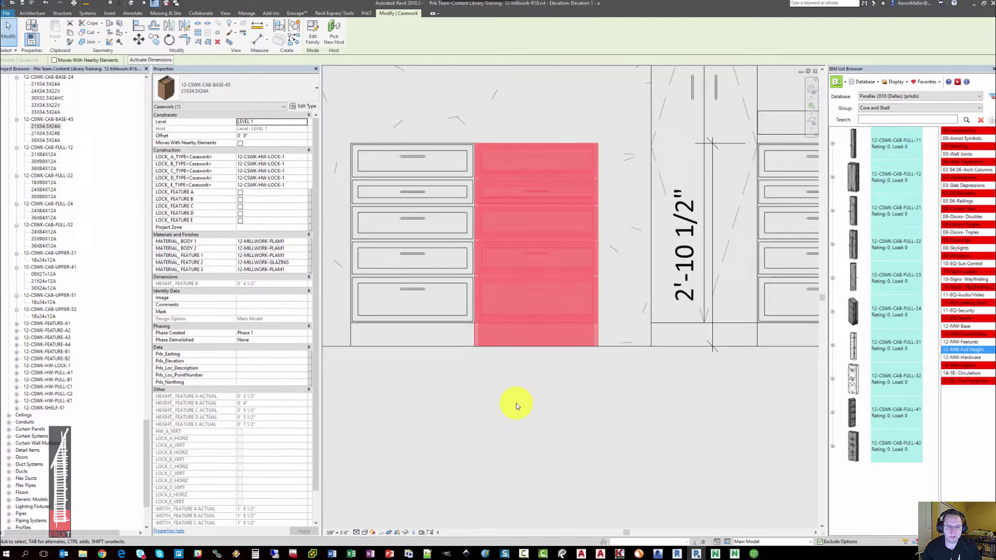
click(241, 221)
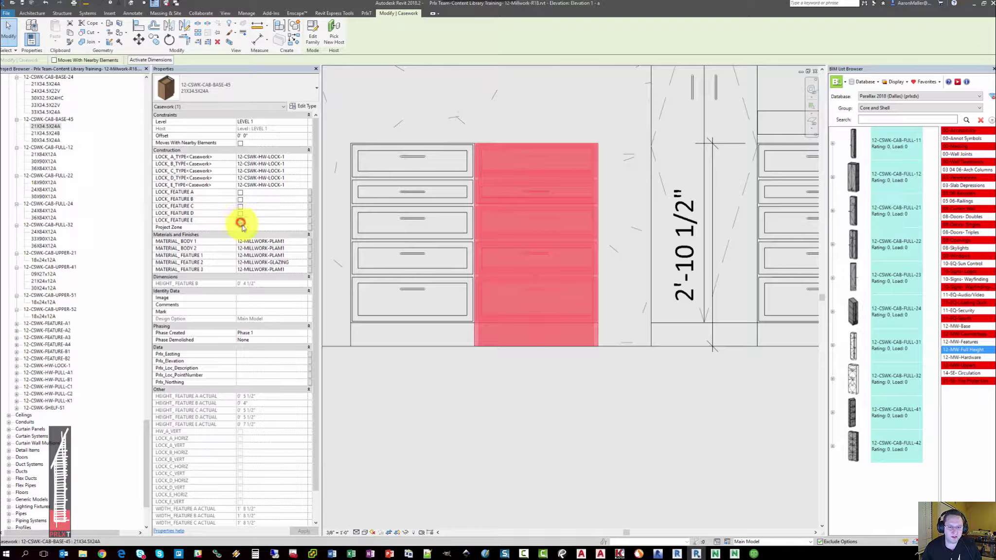
click(527, 404)
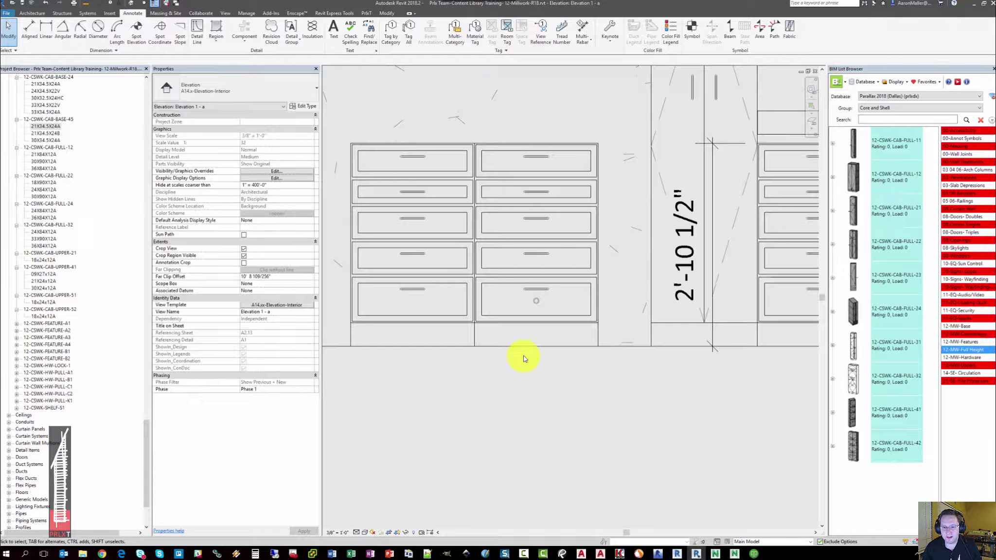
scroll(531, 338, up, 2)
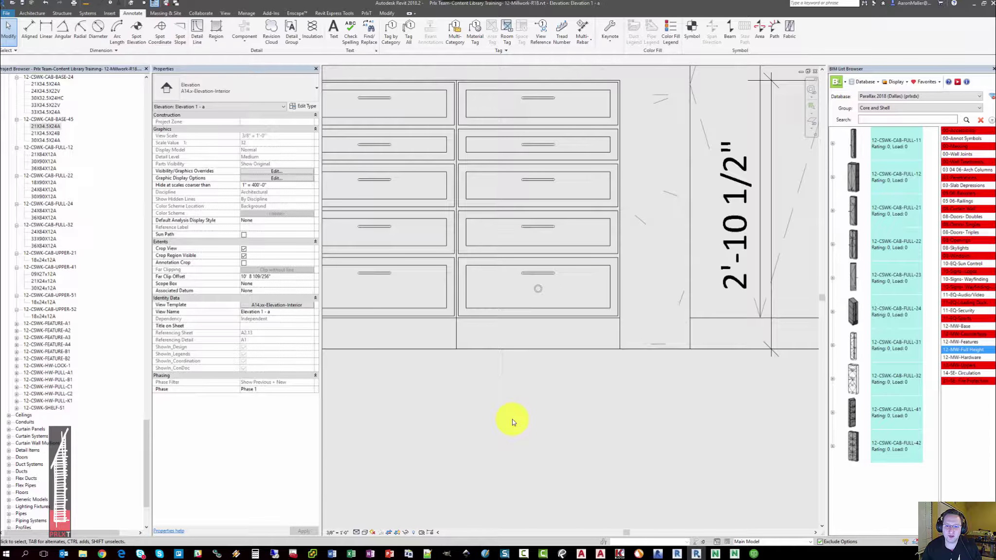
click(530, 290)
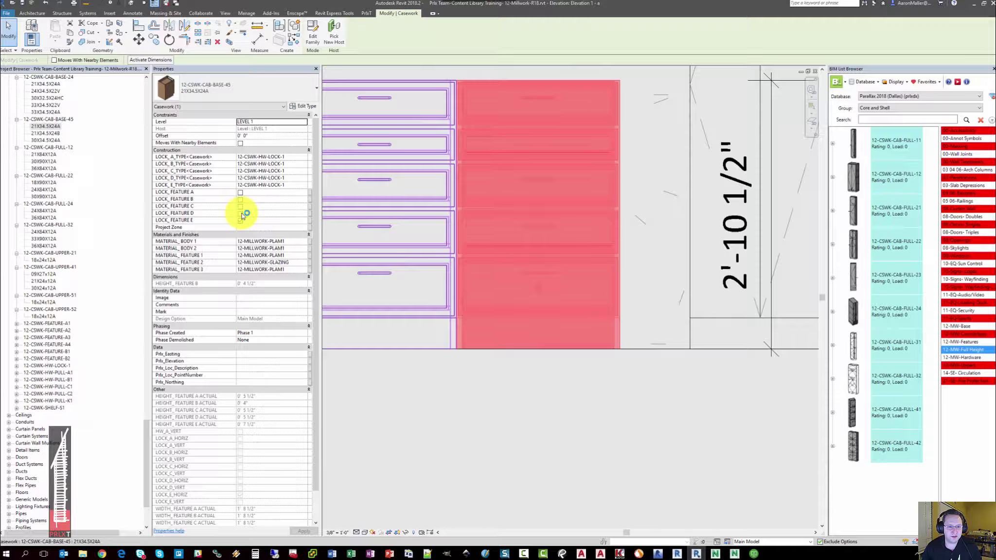
click(240, 220)
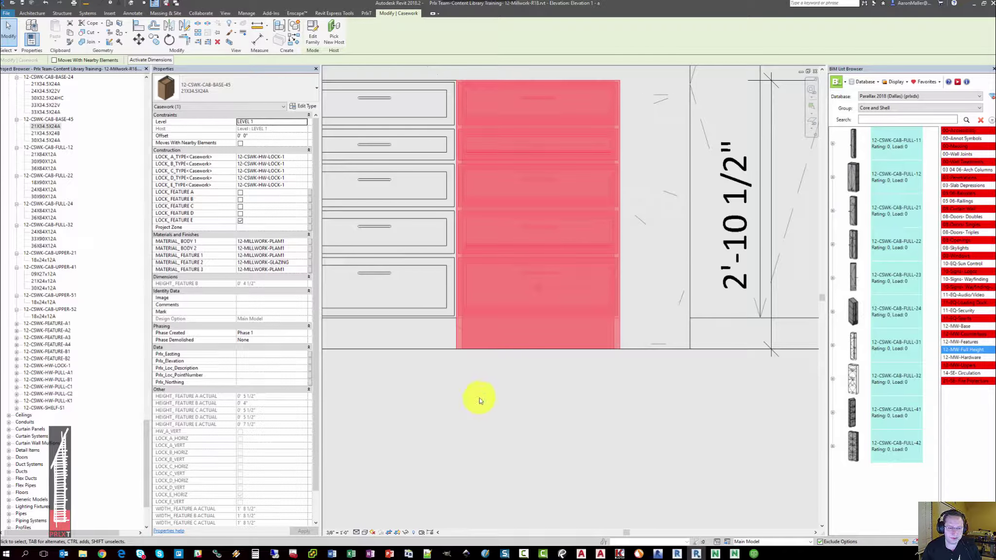
middle_drag(517, 428, 516, 440)
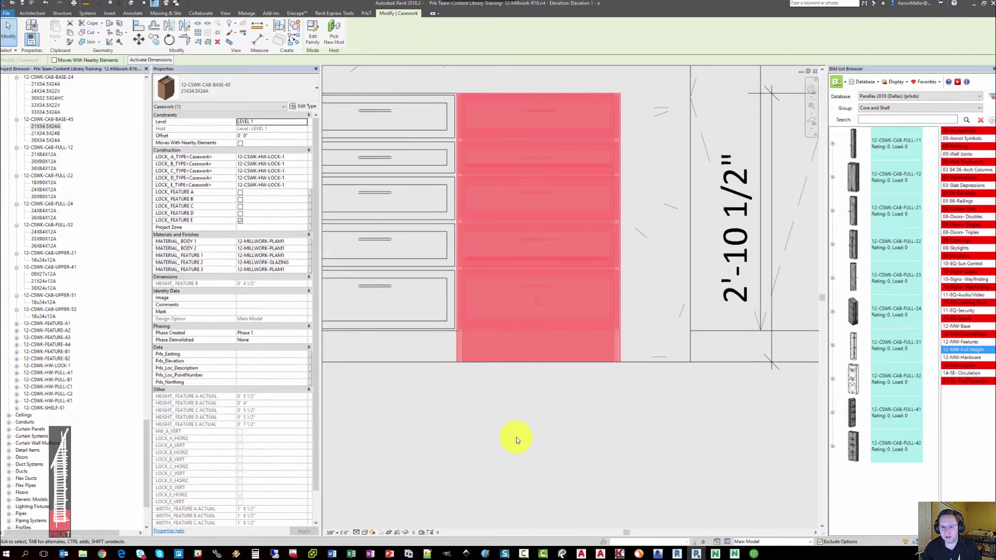
click(241, 213)
click(494, 426)
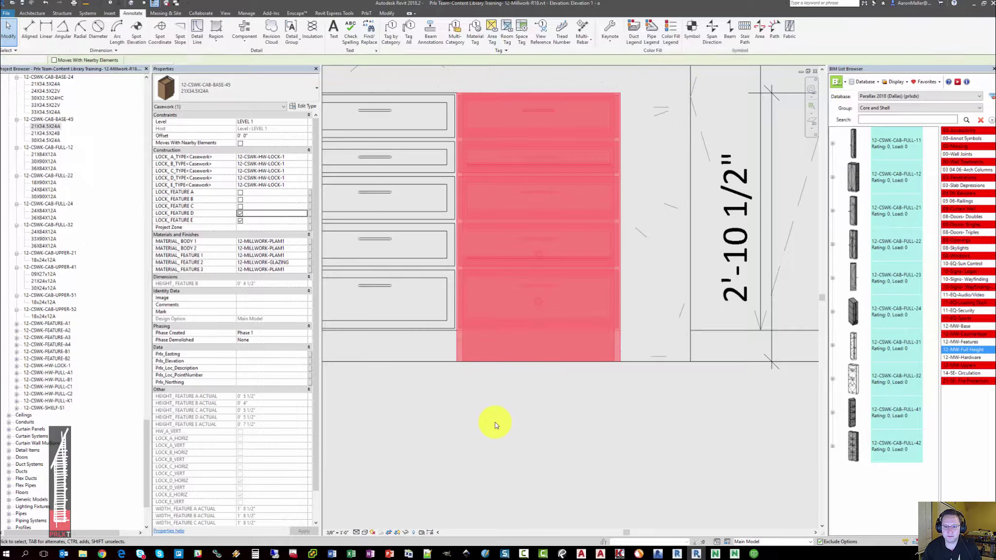
Select 12-CSWK-CAB-BASE-23 and set its FEATURE A_TYPE to 12-CSWK-FEATURE-A2.
middle_click(513, 373)
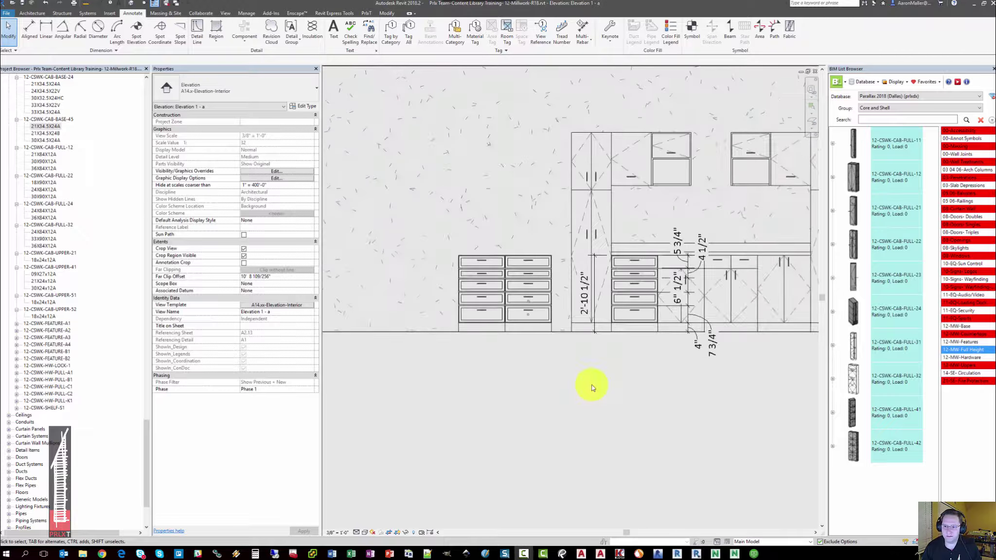
scroll(638, 330, up, 5)
click(637, 292)
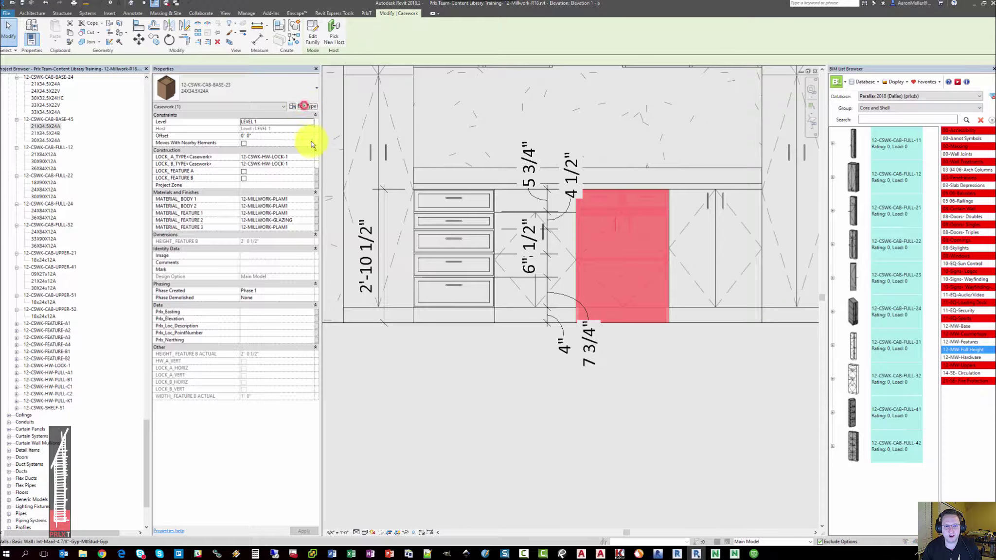
click(304, 106)
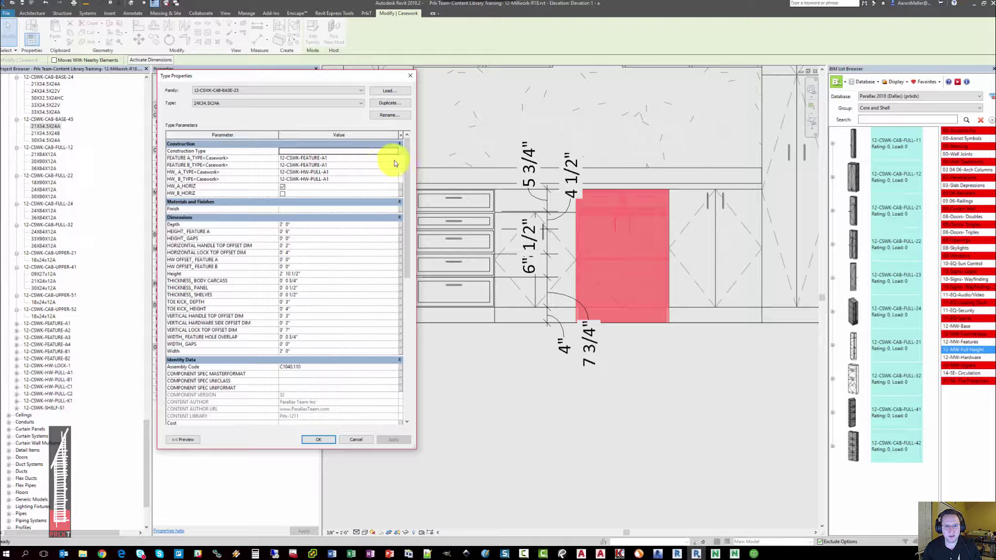
click(394, 158)
click(394, 158)
click(327, 176)
Set FEATURE B_TYPE to 12-CSWK-FEATURE-A2 and WIDTH_GAPS to 1/2", then confirm.
click(394, 165)
click(394, 164)
scroll(325, 199, down, 1)
click(322, 200)
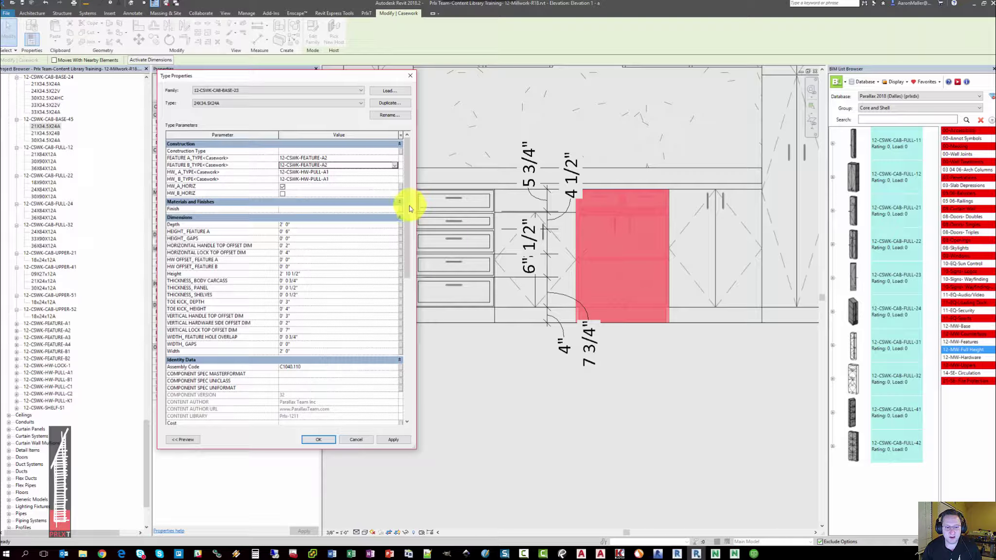
click(315, 346)
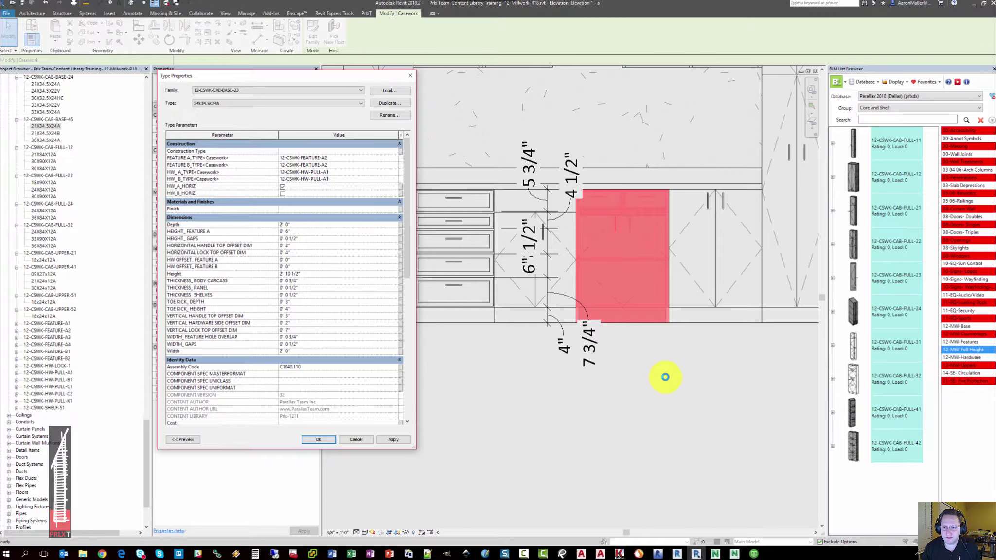
key(Return)
click(666, 376)
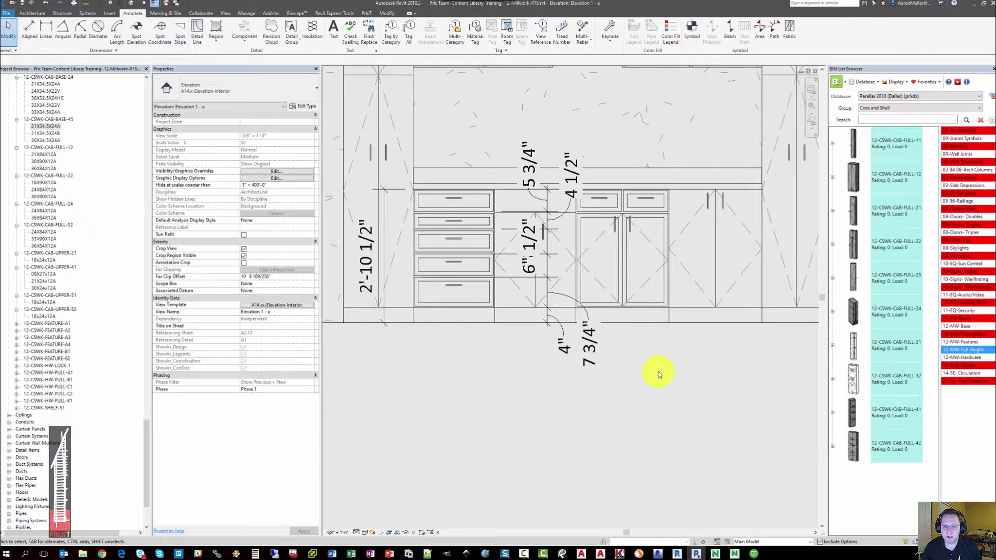
Set 12-CSWK-CAB-FULL-22 features A and B to 12-CSWK-FEATURE-A2 and both gaps to 1/2".
scroll(661, 372, down, 2)
scroll(578, 271, up, 1)
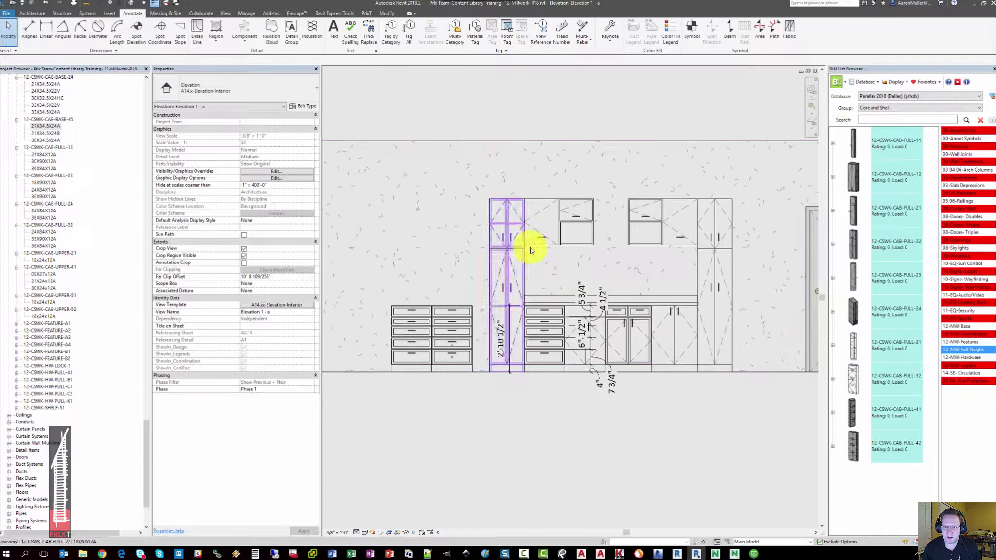
scroll(522, 252, up, 2)
scroll(522, 252, up, 1)
middle_drag(581, 296, 596, 248)
click(567, 209)
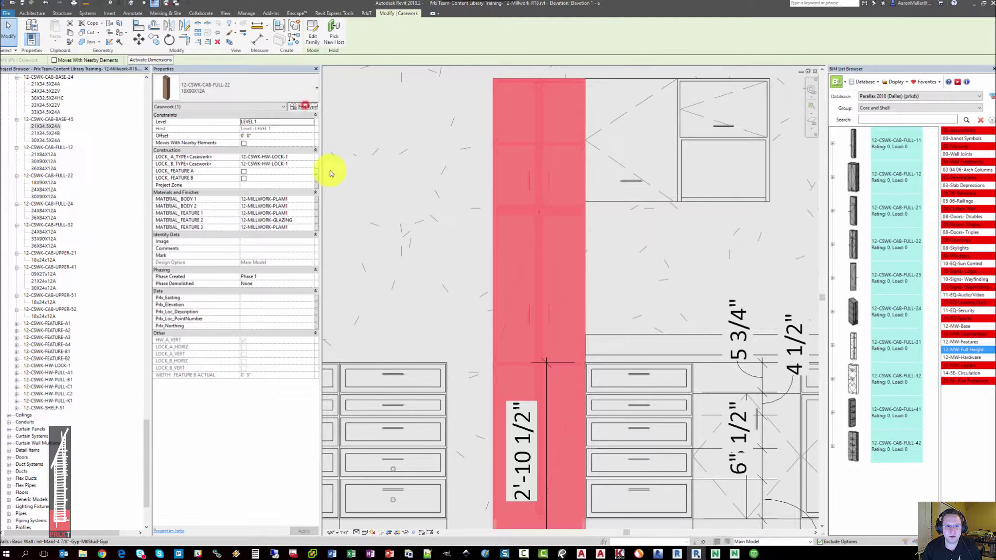
click(398, 158)
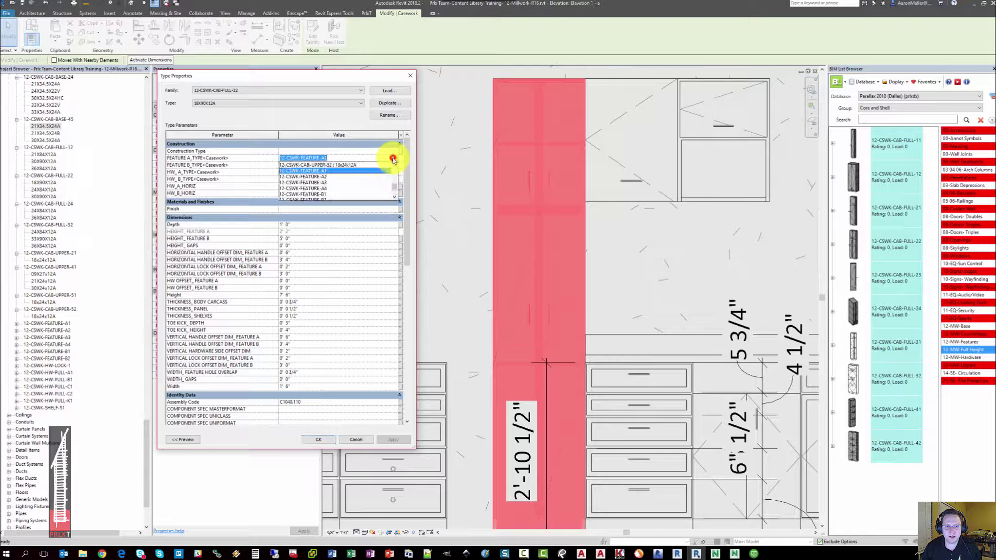
click(341, 168)
click(395, 165)
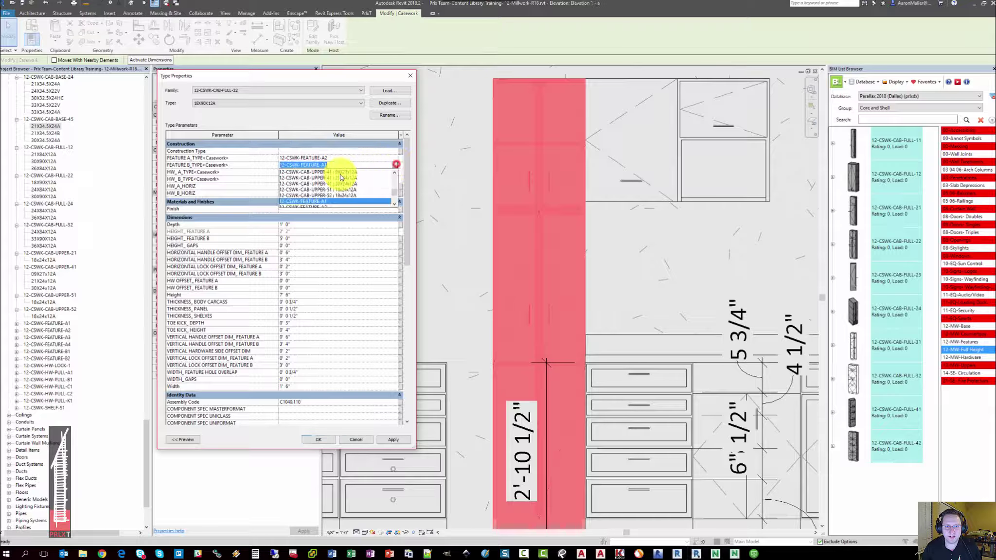
click(321, 196)
click(307, 380)
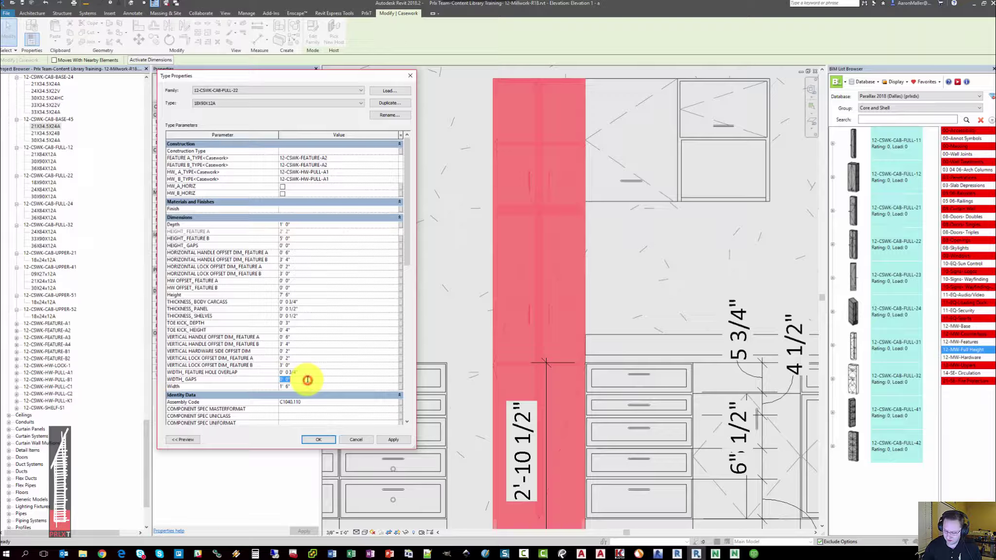
click(313, 247)
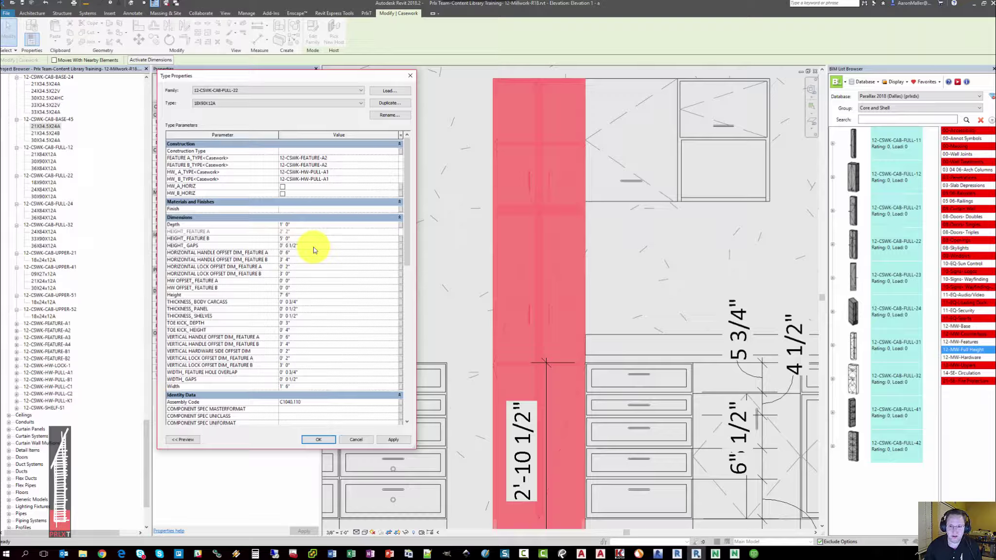